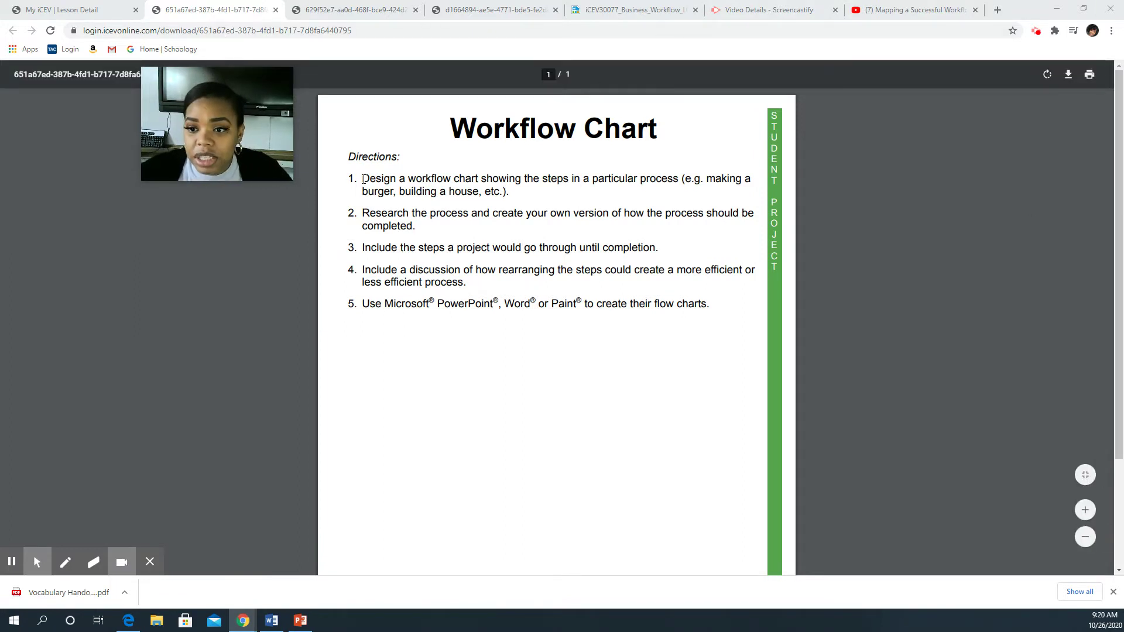
Step: Highlight the first and second directions while reading them
left_click_drag(363, 179, 551, 179)
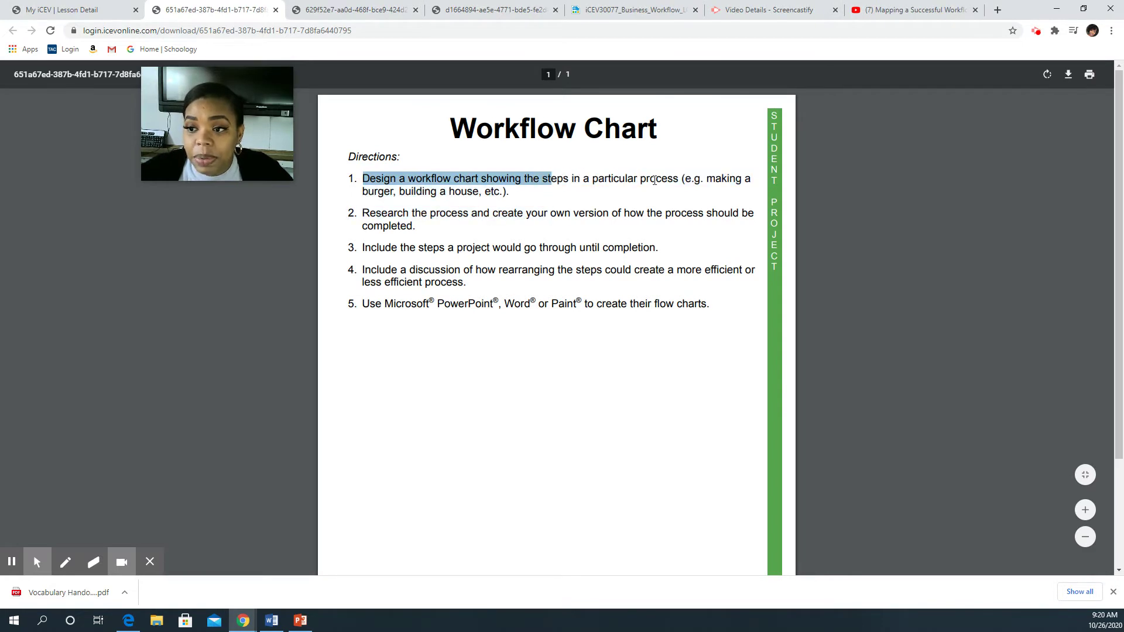
left_click(386, 216)
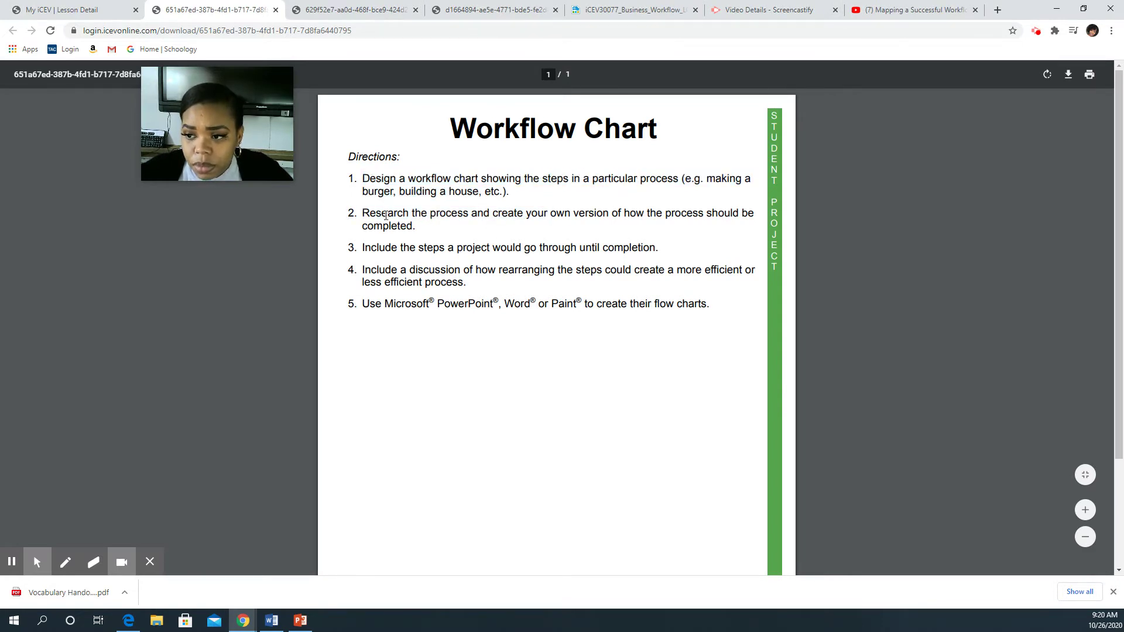
left_click_drag(362, 215, 651, 255)
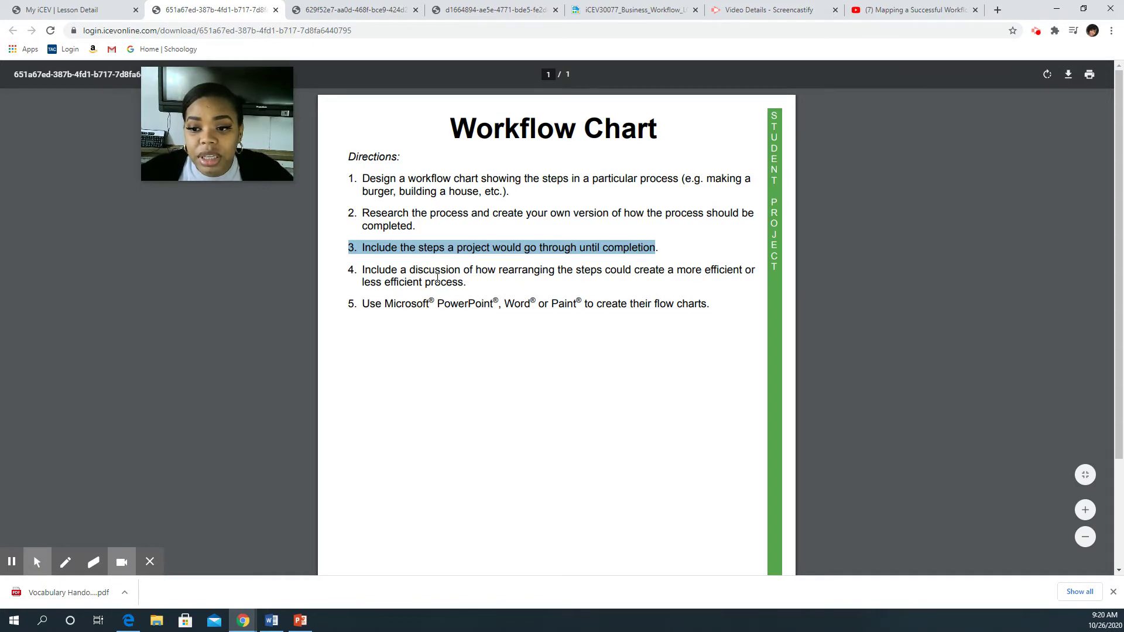
Step: Create a new blank Google Docs document in a new Chrome tab
left_click(997, 10)
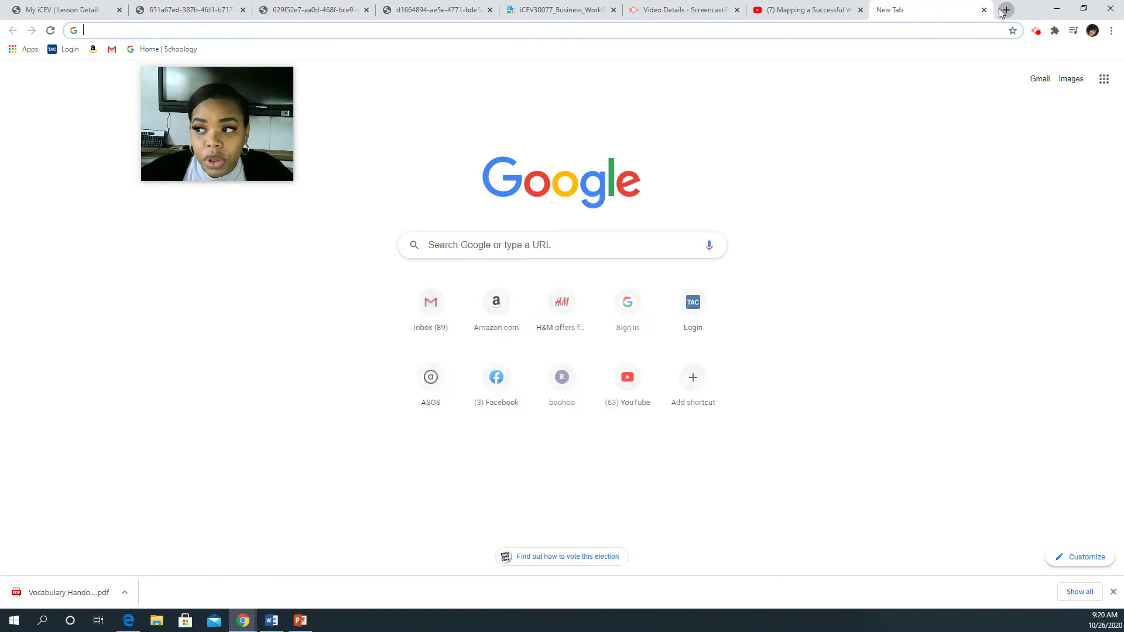
left_click(1104, 82)
scroll(1019, 263, "down", 3)
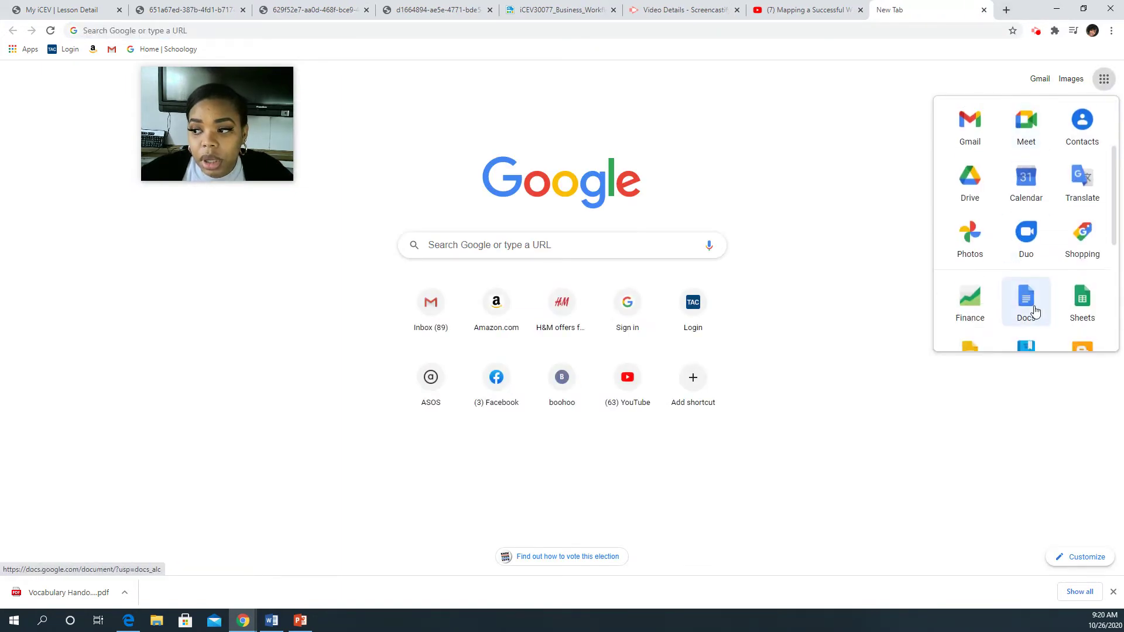
left_click(1027, 303)
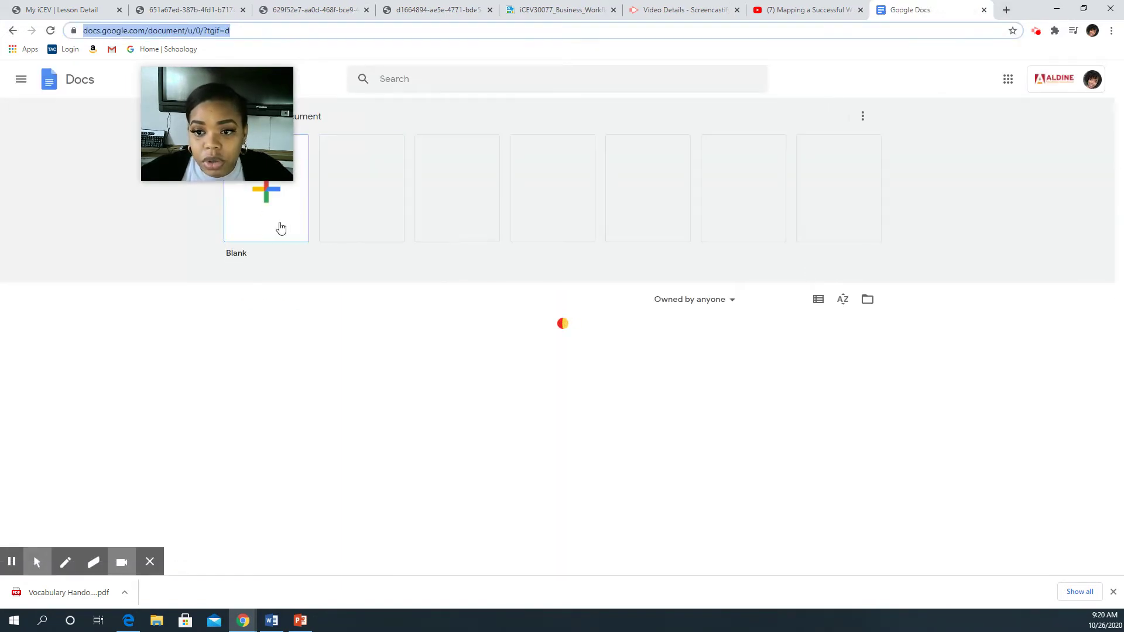
left_click(281, 229)
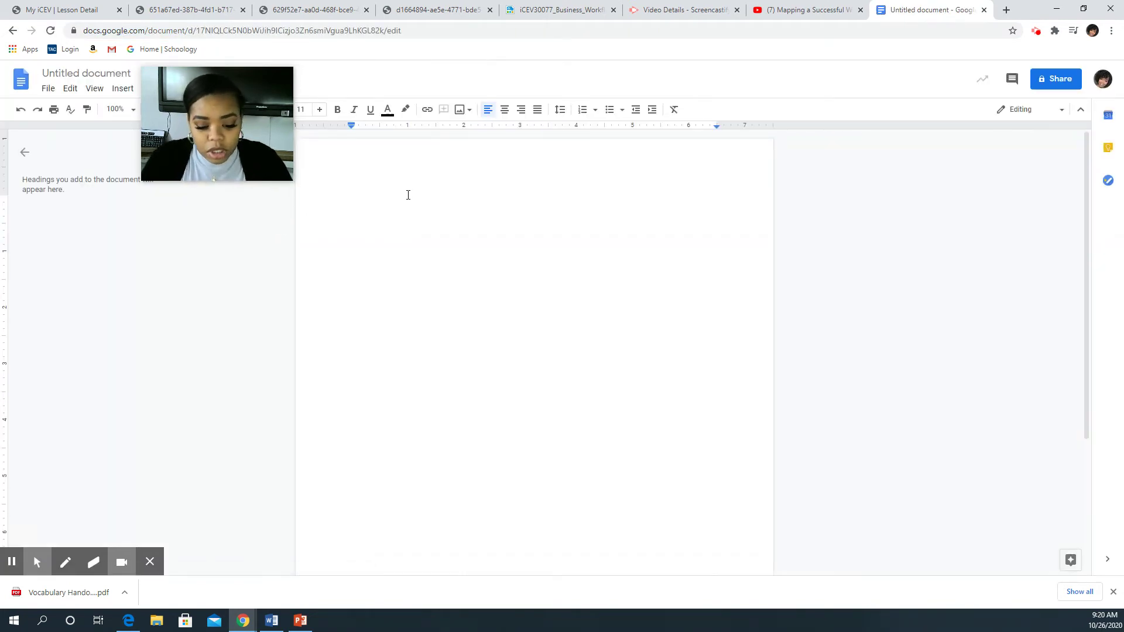
Step: Enter the title 'Steps to Making Baby Food' with an empty line beneath it
type("Steps to")
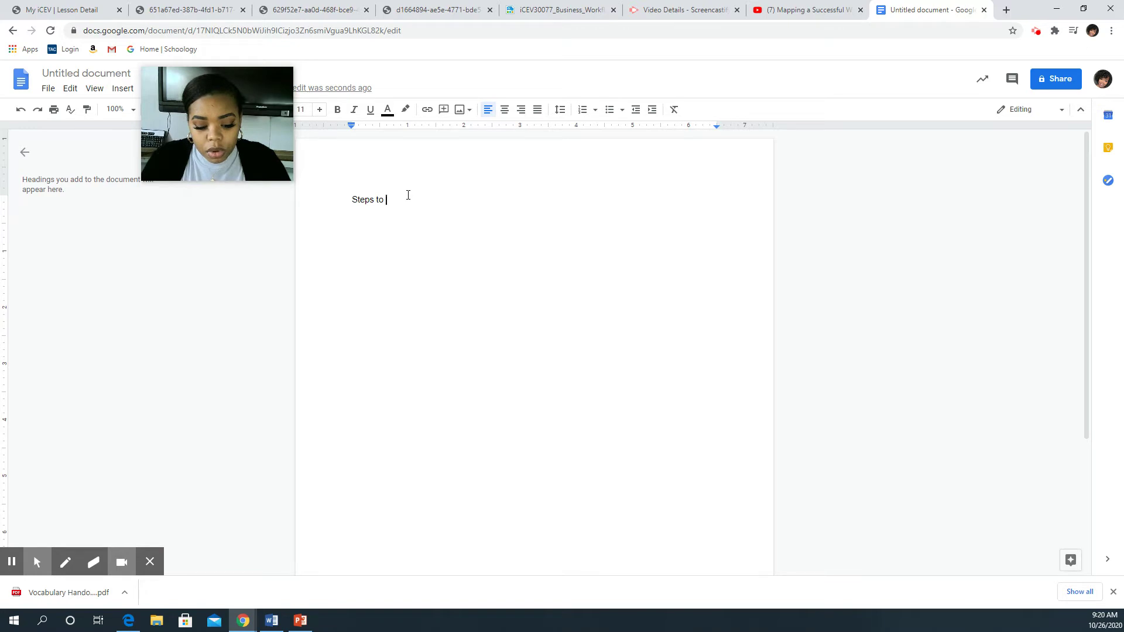
type("Making Ba")
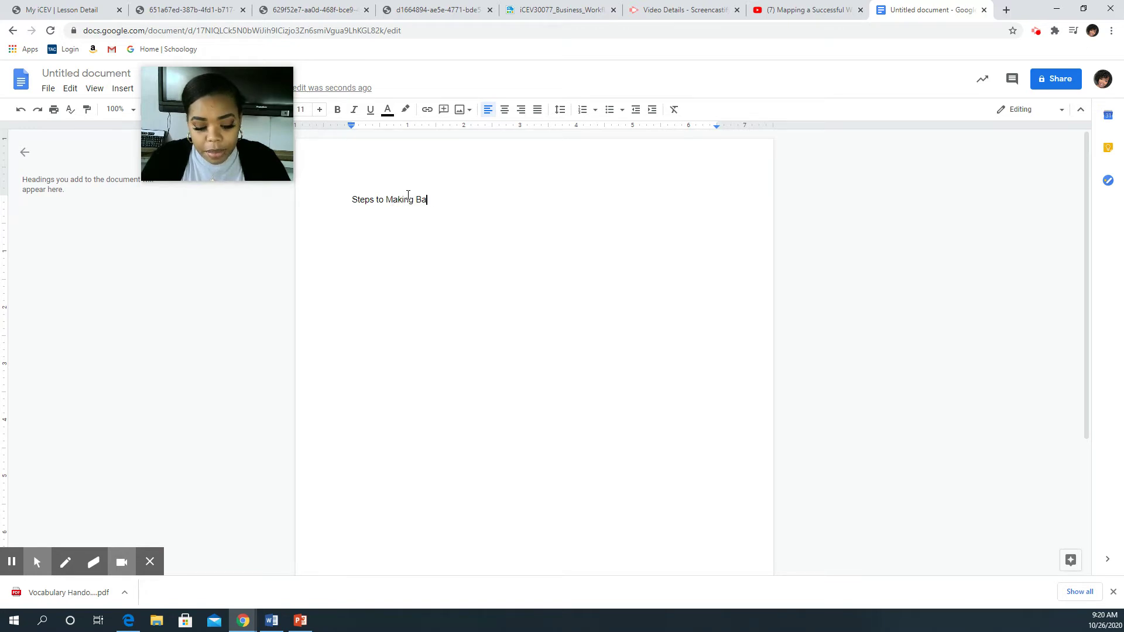
type("by Food")
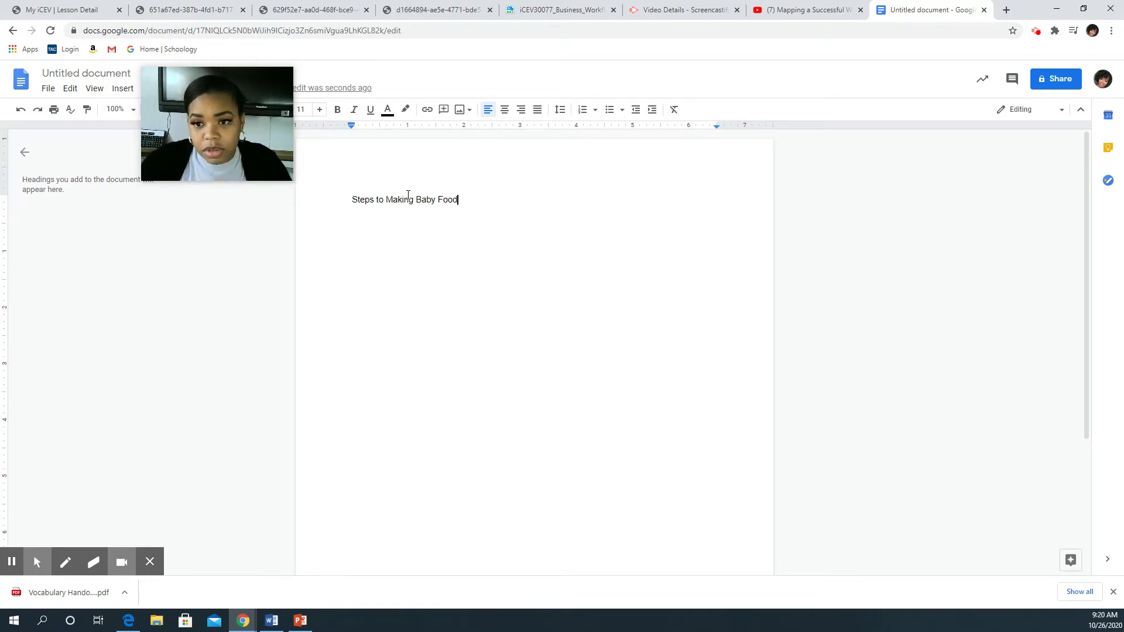
key("Return")
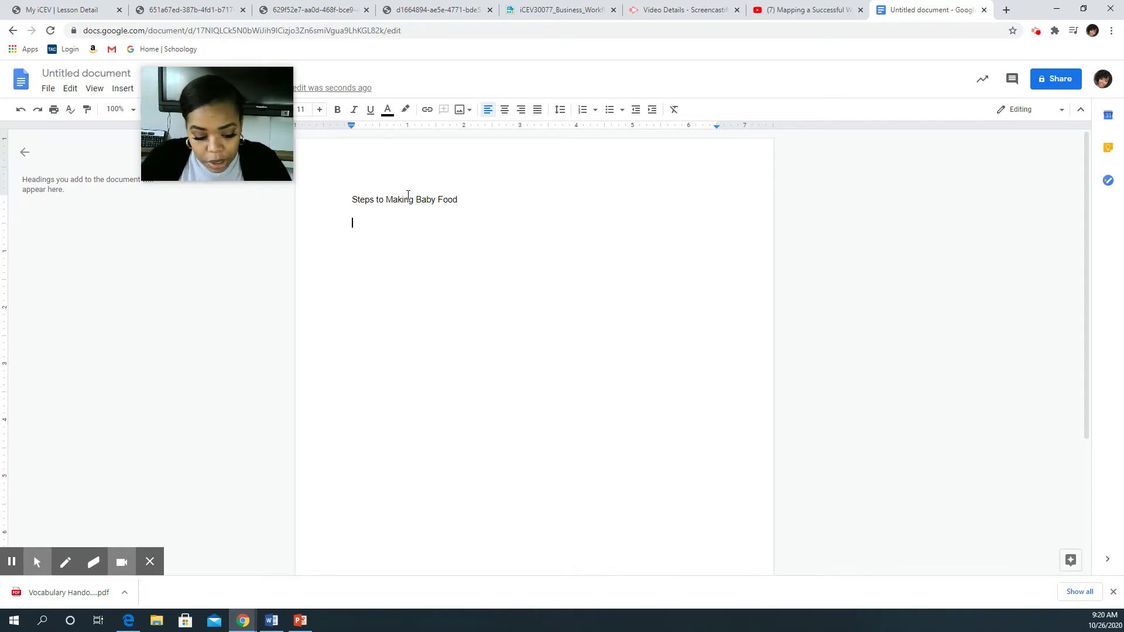
Step: Start a numbered list: 'Buy the produce (green beans, sweet potatoes, bananas)' and 'Drive home'
key("ctrl+shift+7")
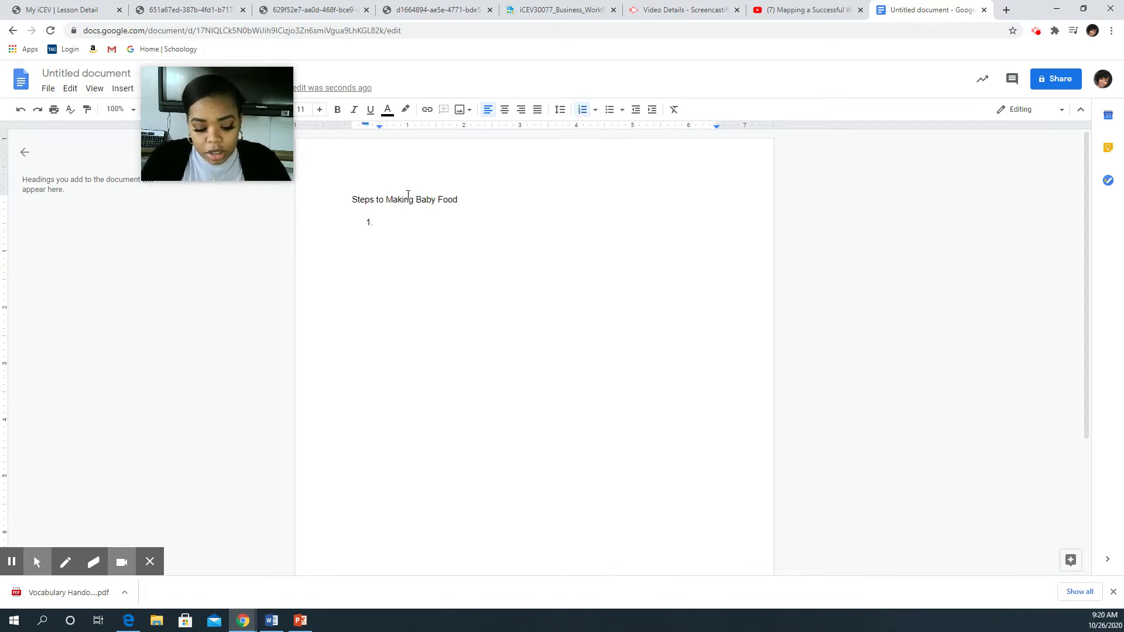
type("Buy the pr")
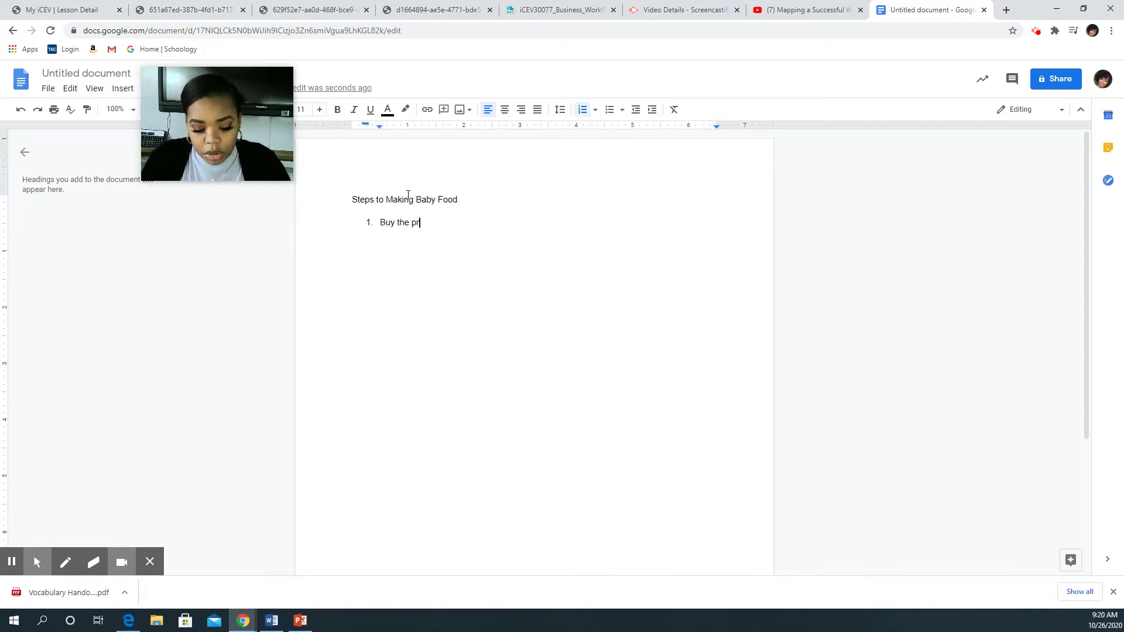
type("oduce (green beans")
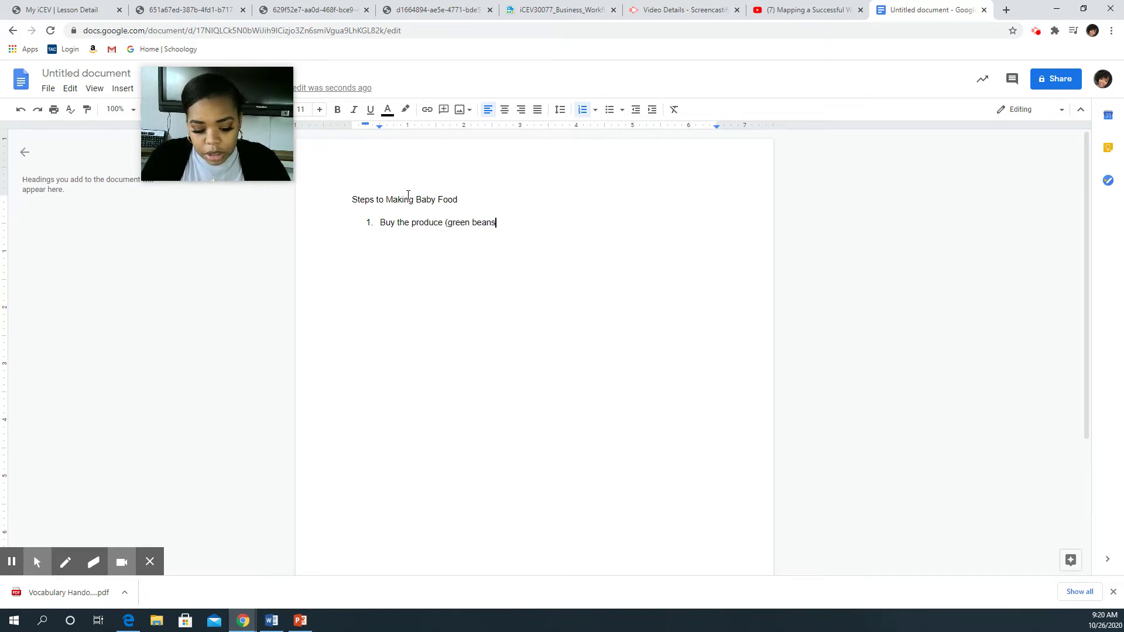
type(", s")
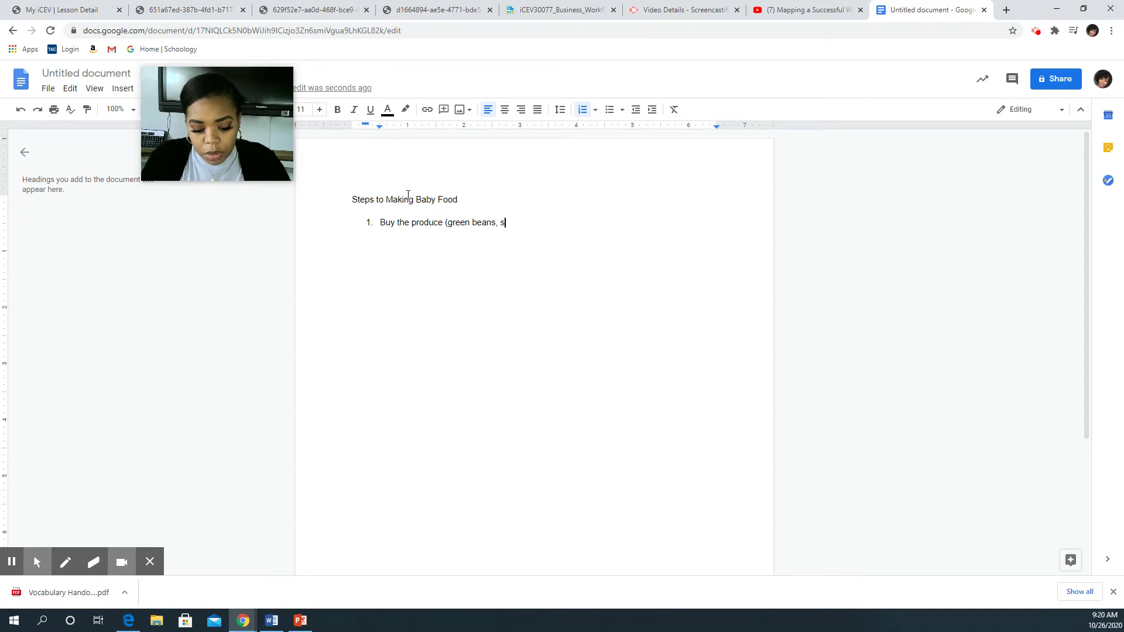
type("weet potatoes")
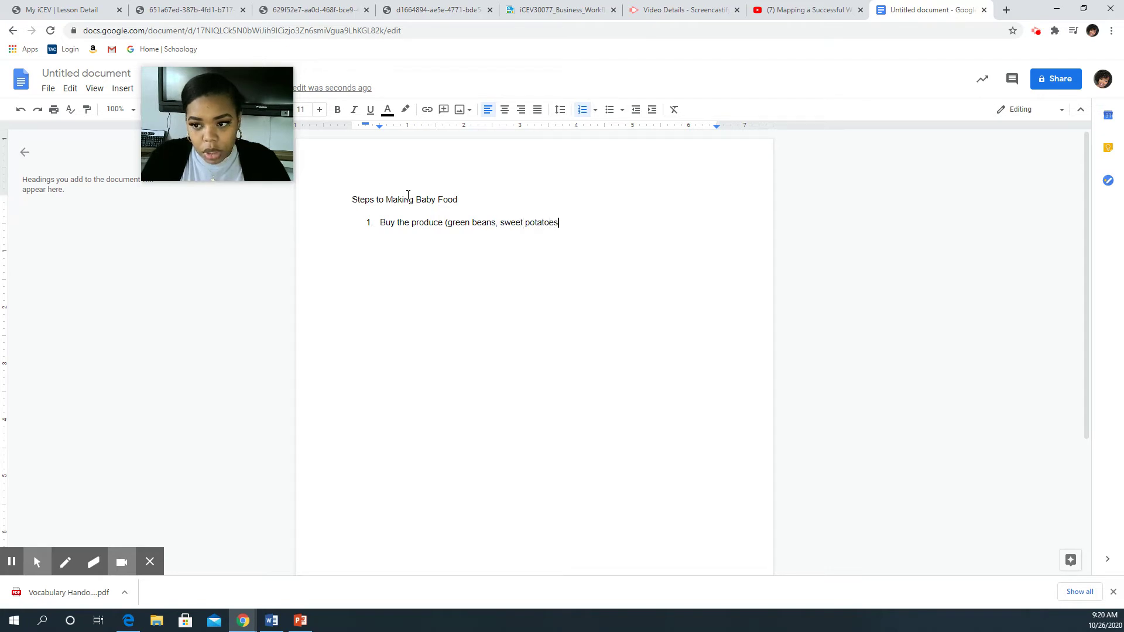
type(", banana")
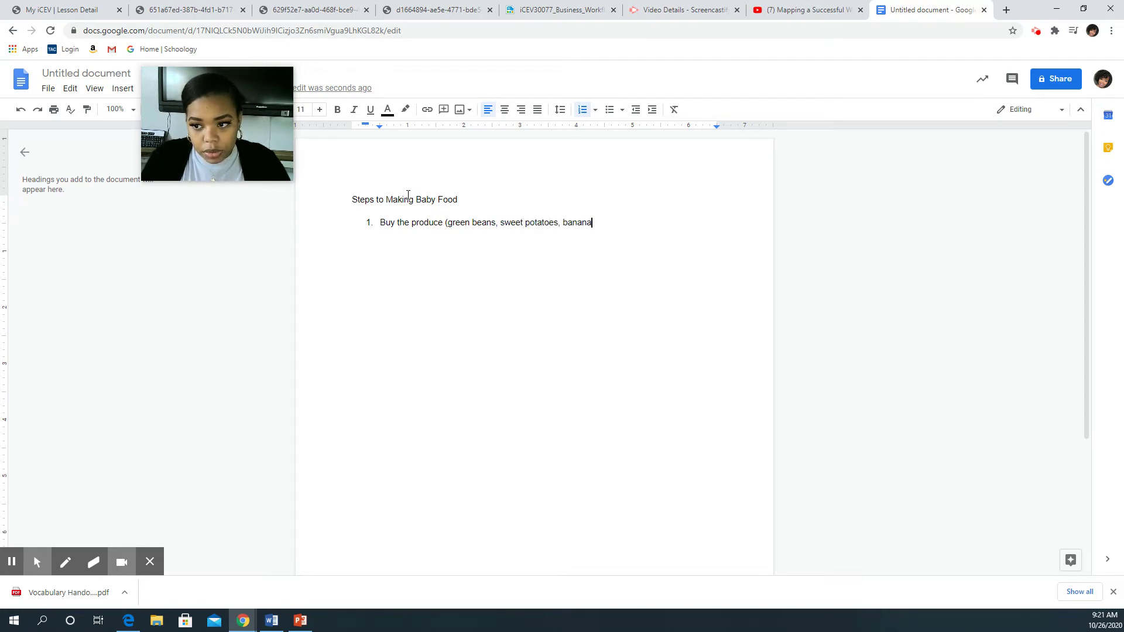
type("s)")
key("Return")
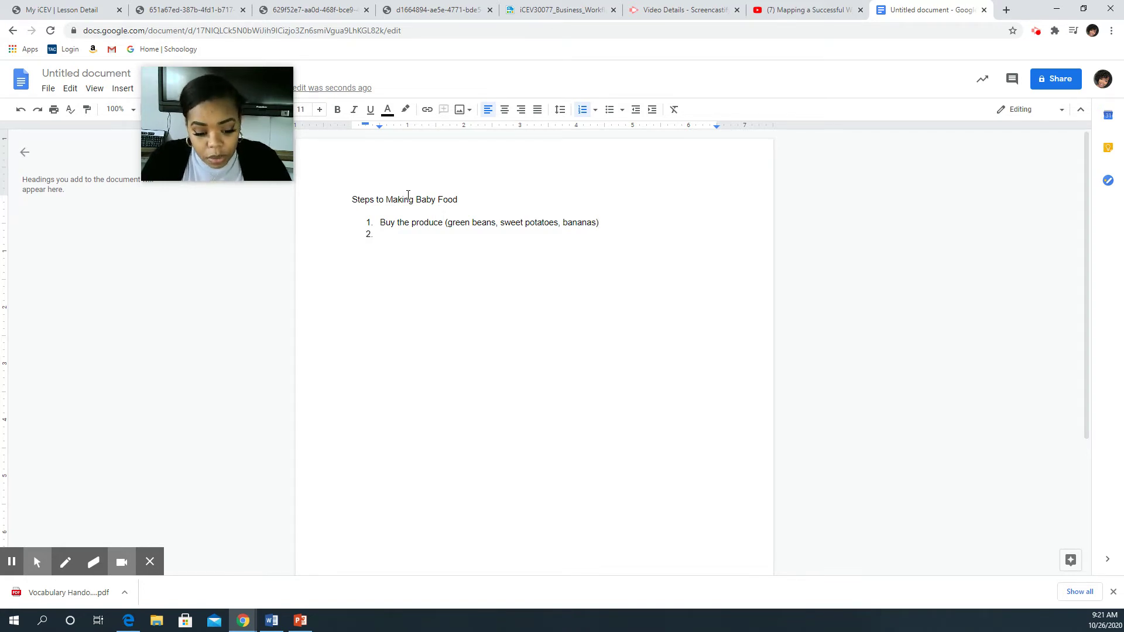
type("Drive home")
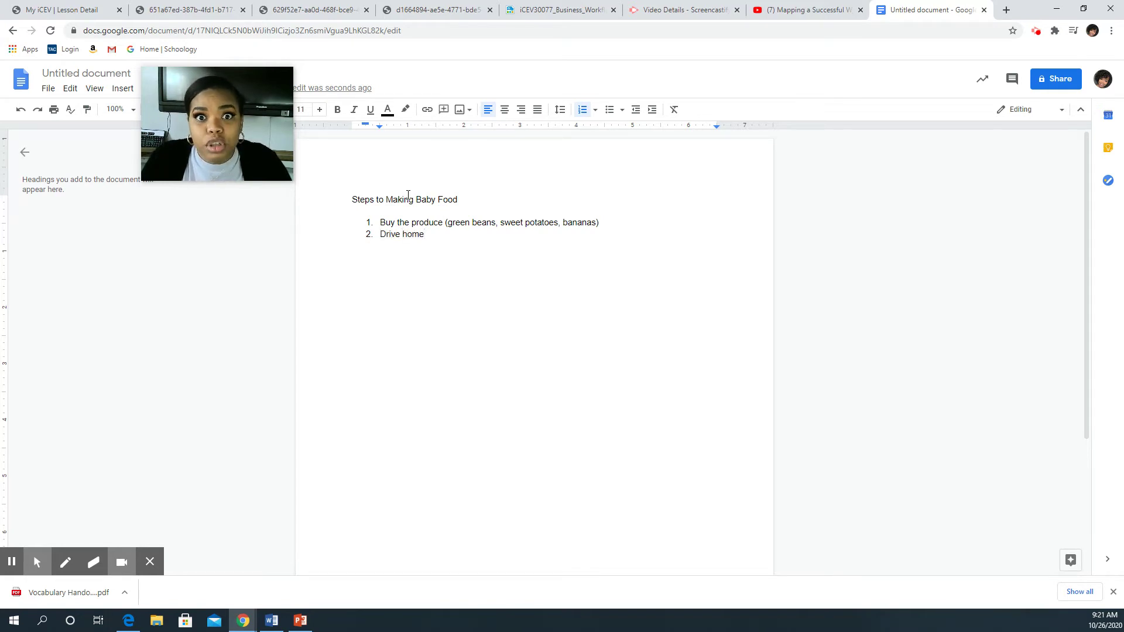
key("Return")
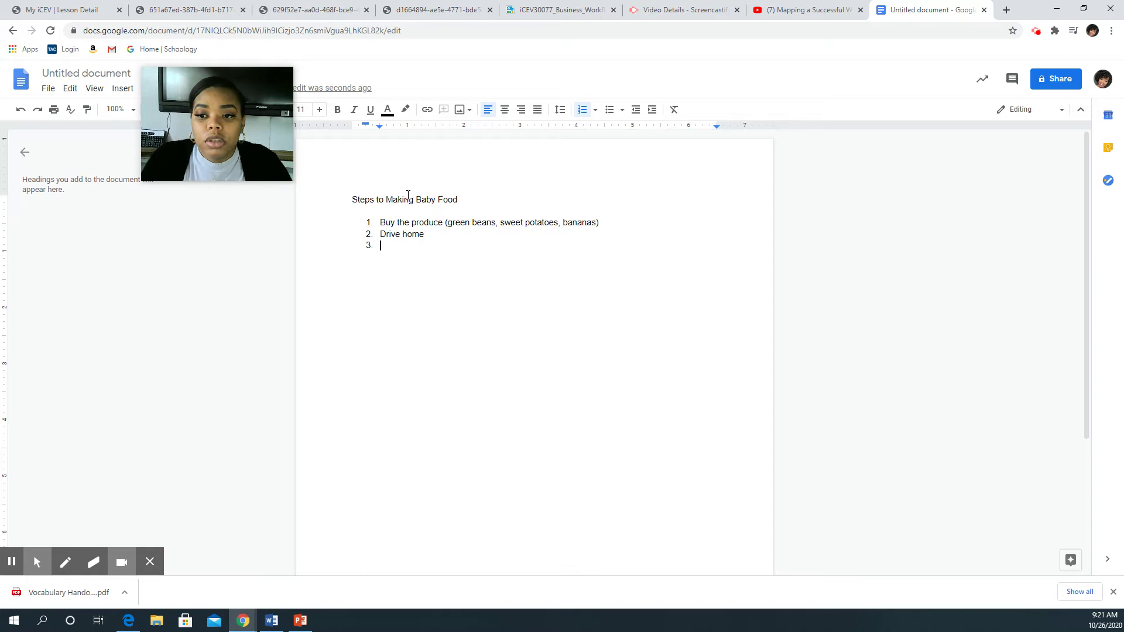
Step: Write step 3 about cleaning and preparing produce, ending '(ex: bananas sliced)'
type("Cl")
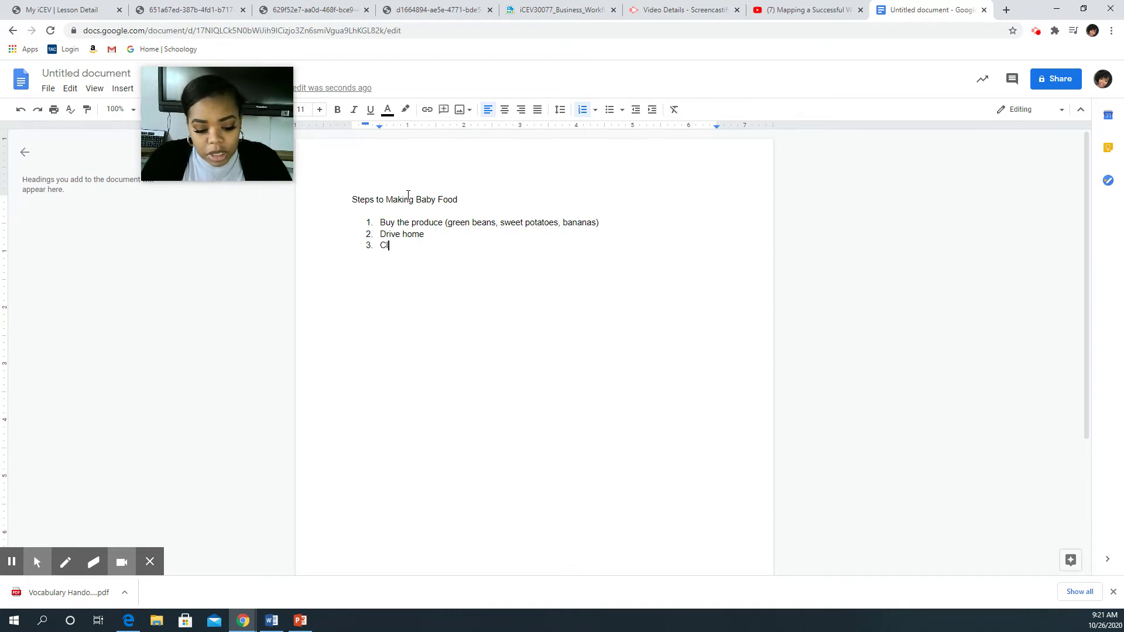
type("ean produce")
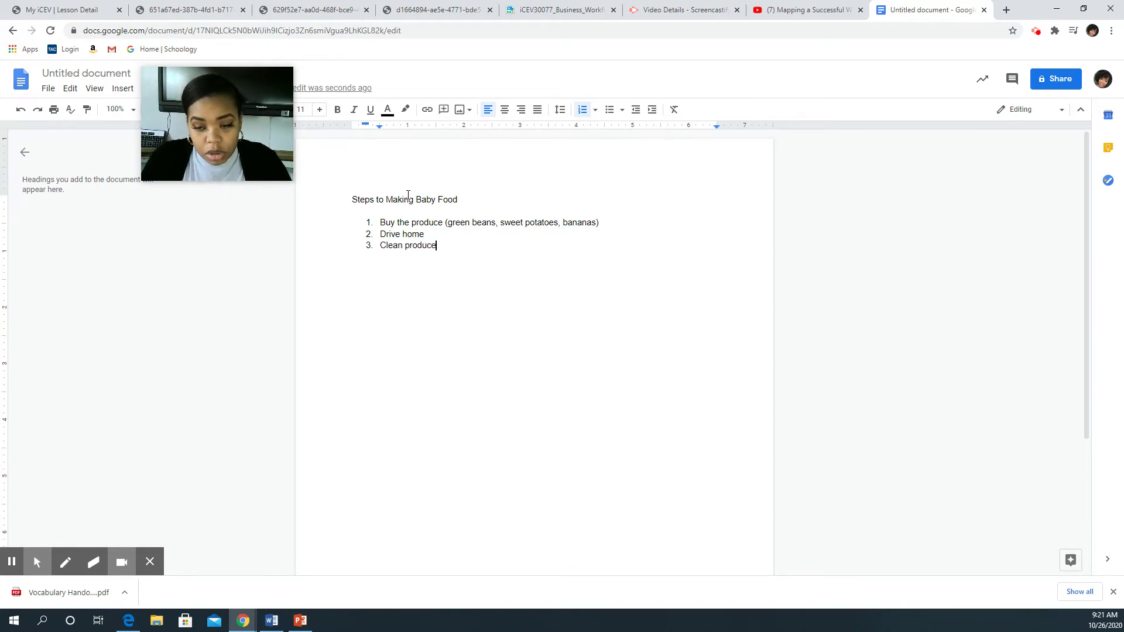
type(" and prepare ")
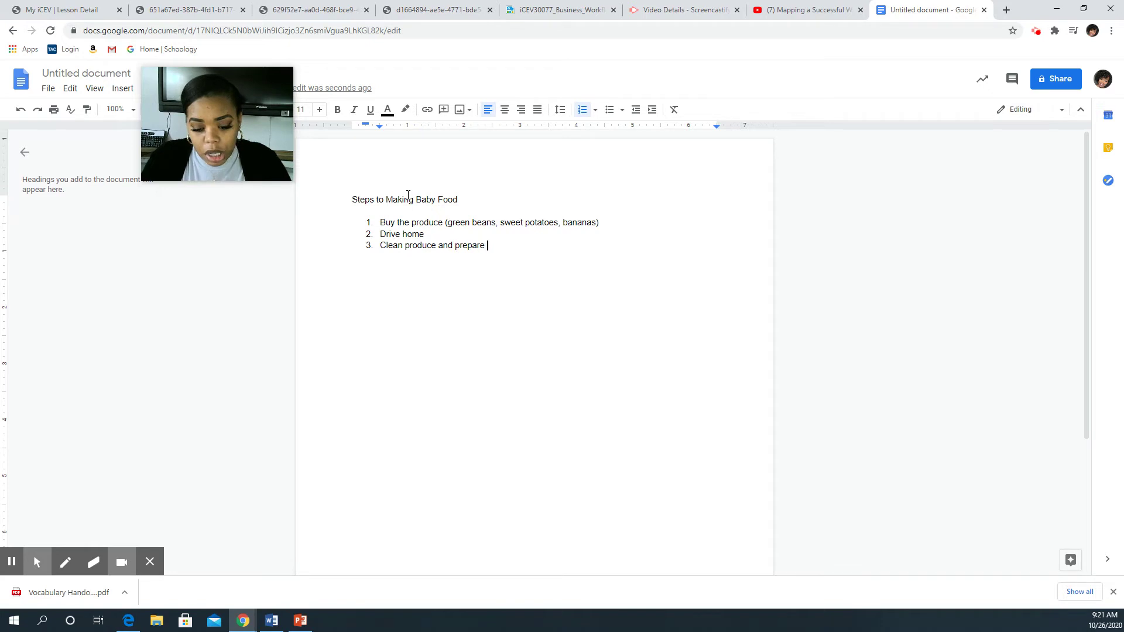
type("items that do not")
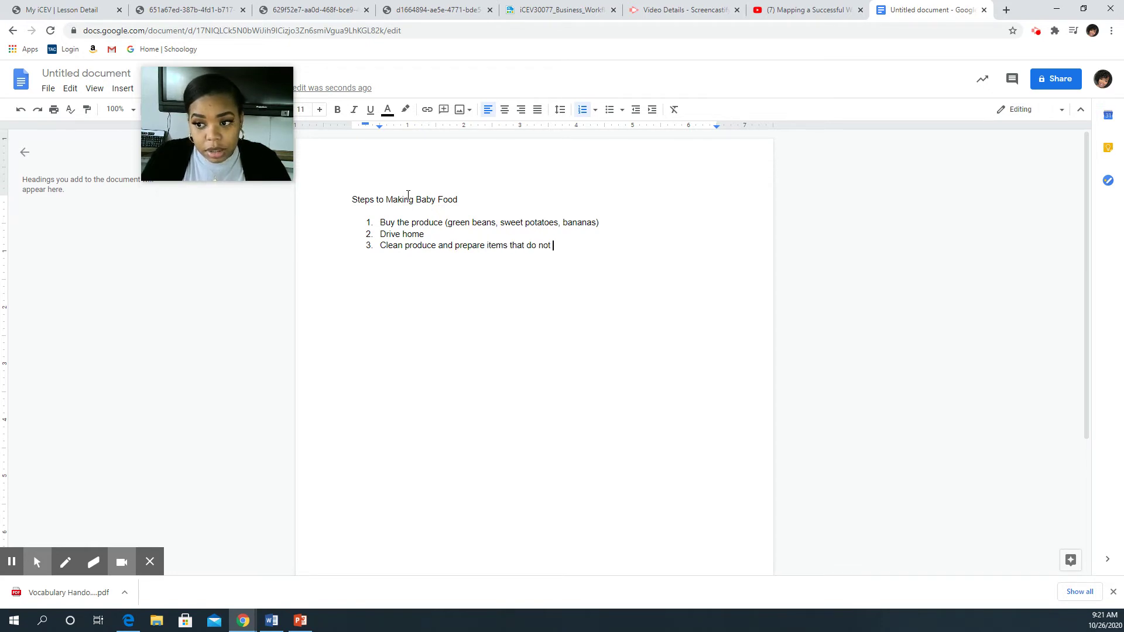
key("BackSpace")
type("t need to be clean")
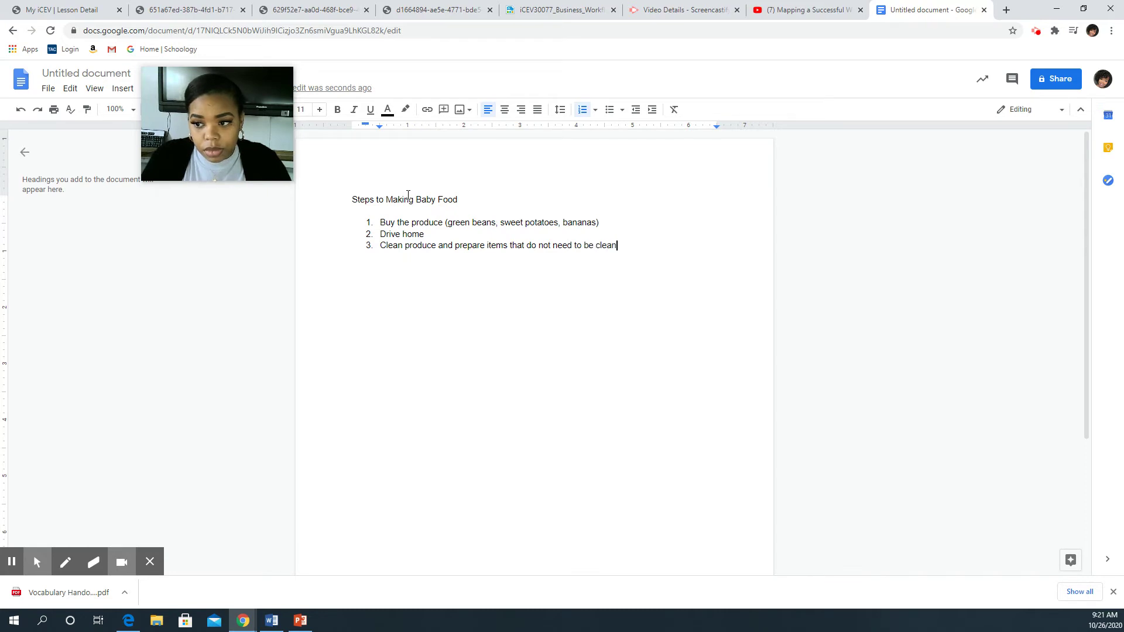
type("ed (ex: ")
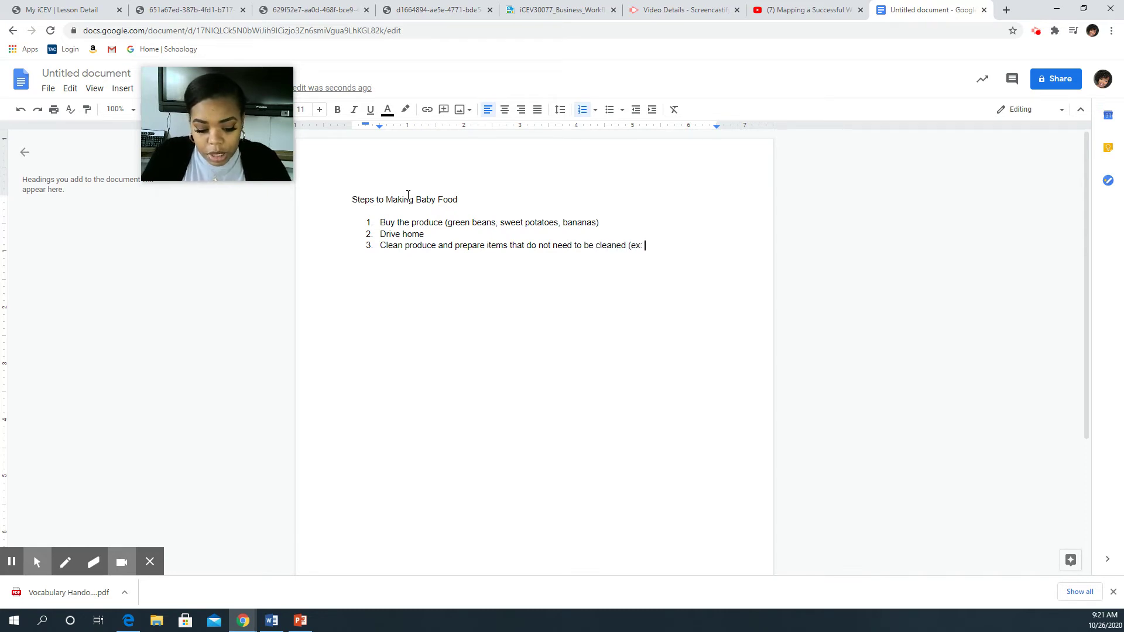
type("banana")
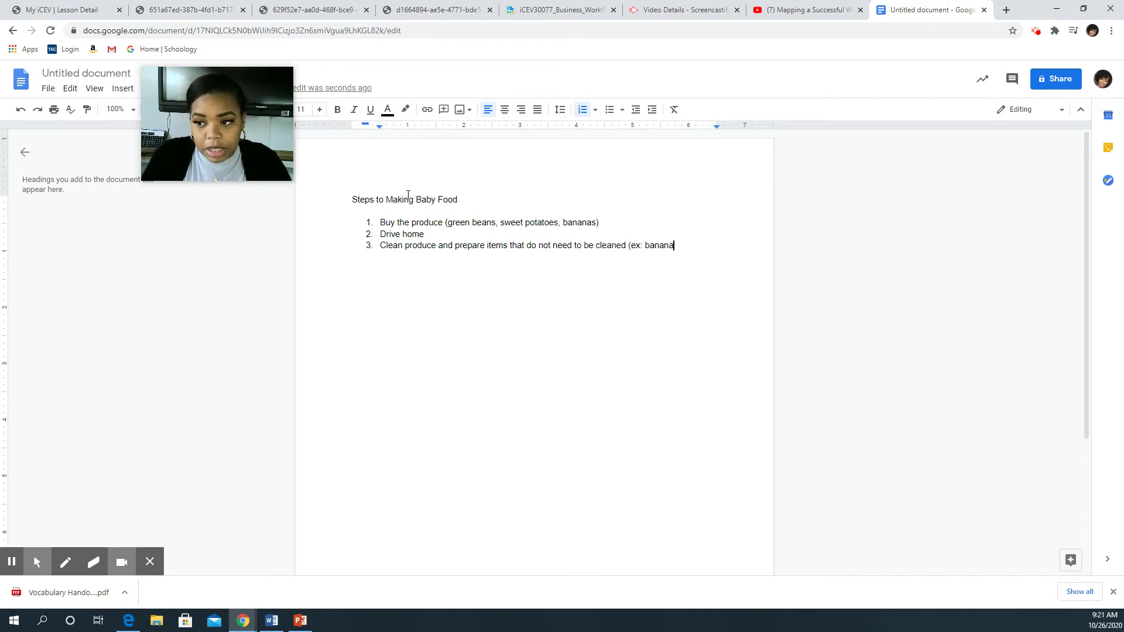
type("s sliced")
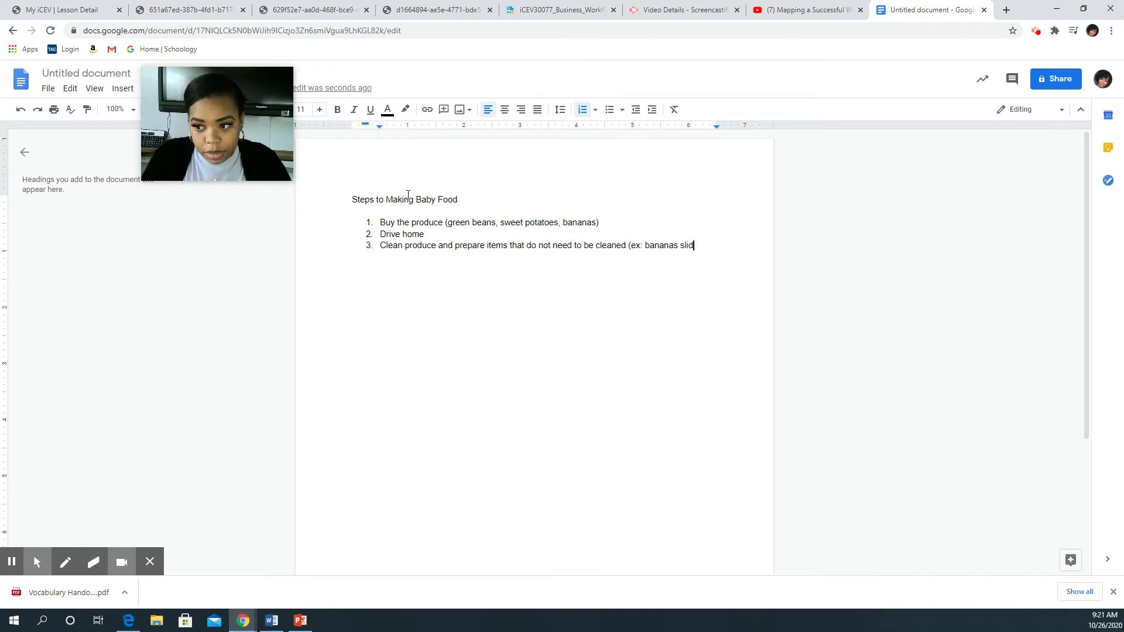
key("BackSpace")
key("BackSpace")
key("BackSpace")
type("cing")
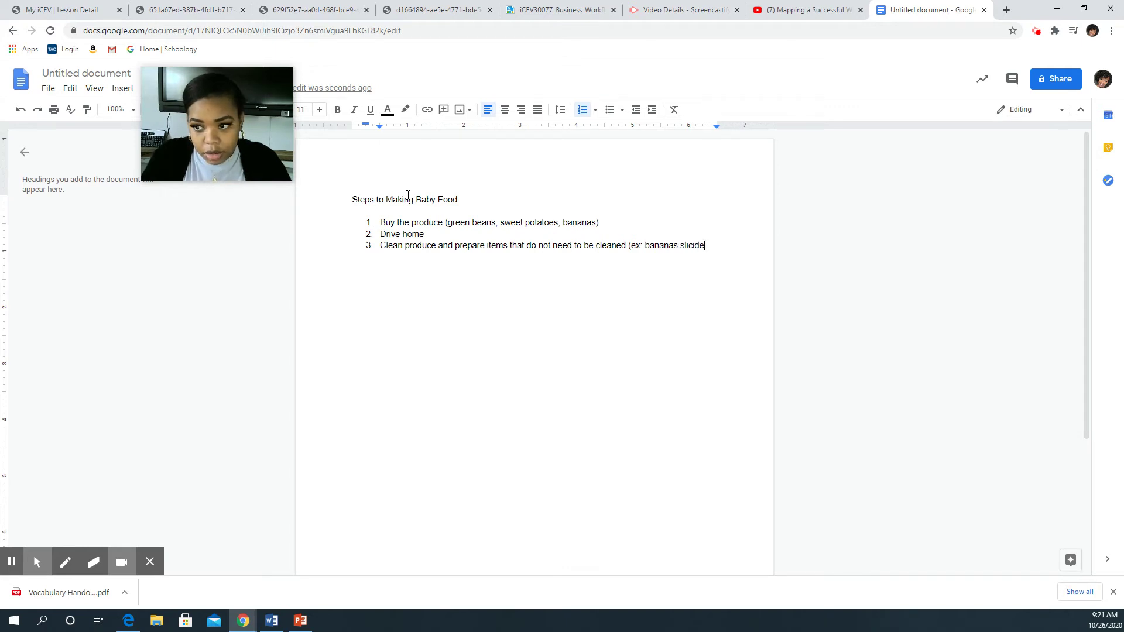
key("BackSpace")
key("BackSpace")
key("BackSpace")
type("ing")
key("BackSpace")
key("BackSpace")
key("BackSpace")
type("ed)")
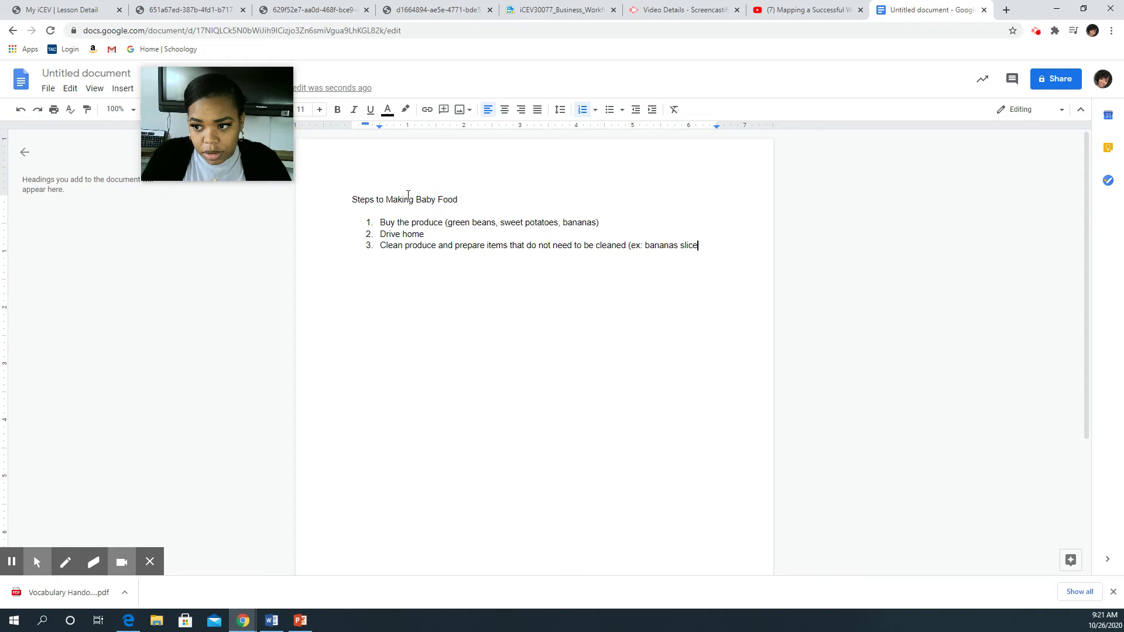
Step: Add step 4 'Boil, steam, or bake produce.' and begin an empty step 5
key("Return")
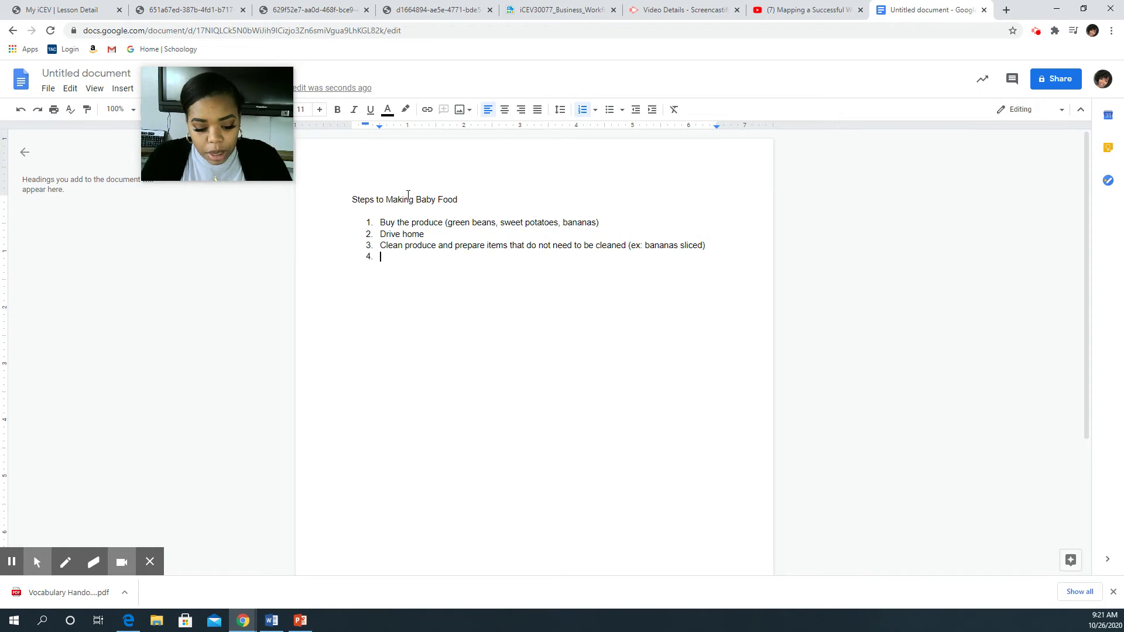
type("Boil, s")
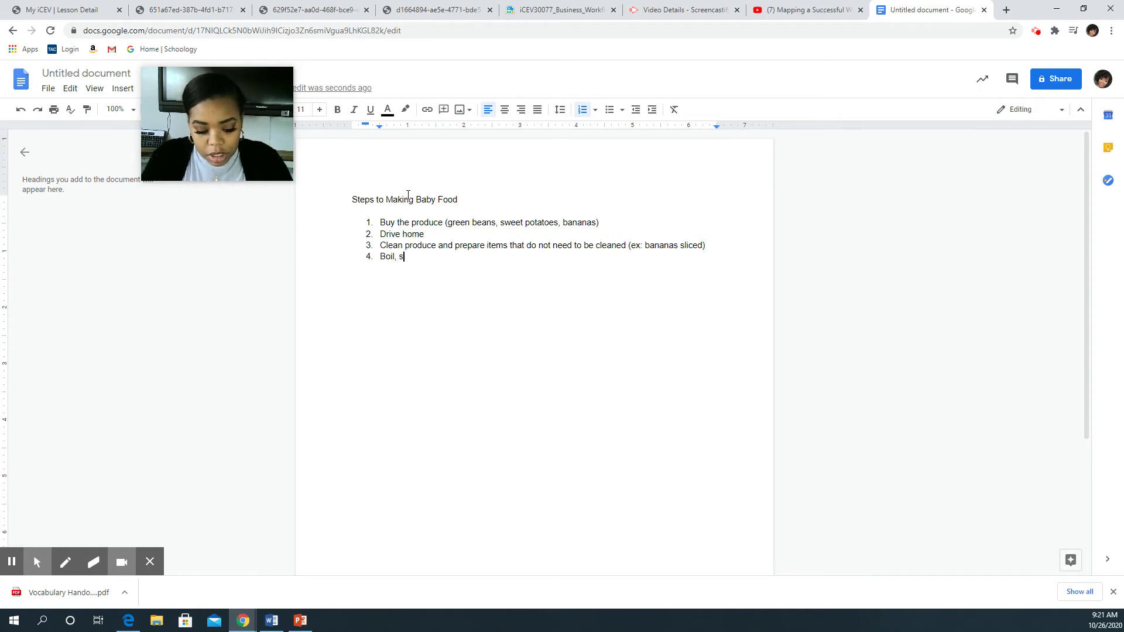
type("team, o")
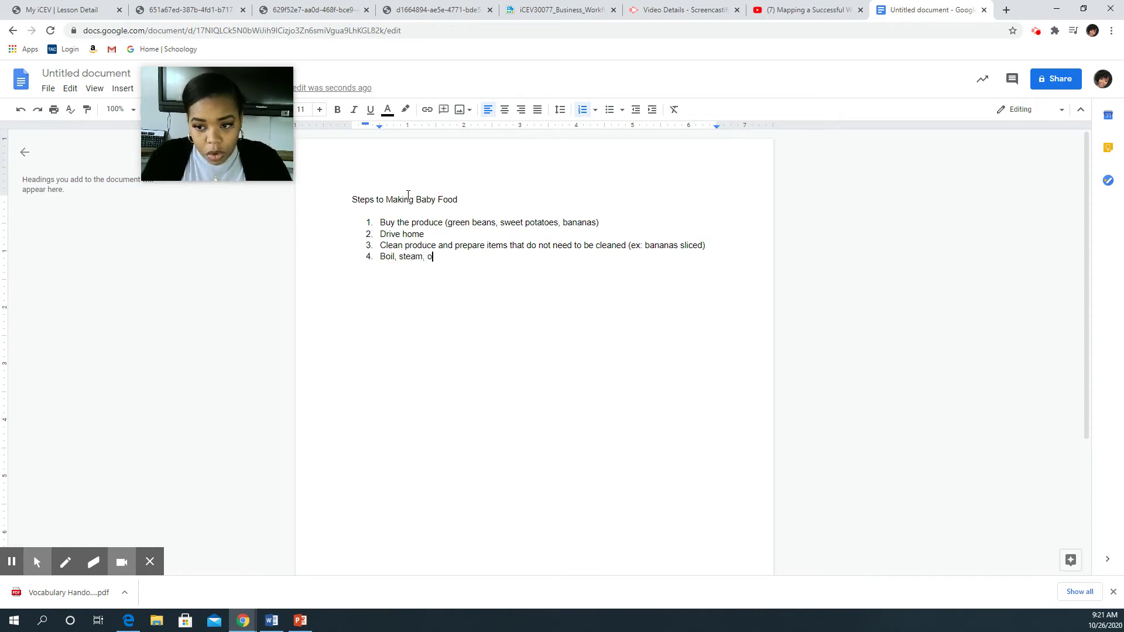
type("r ba")
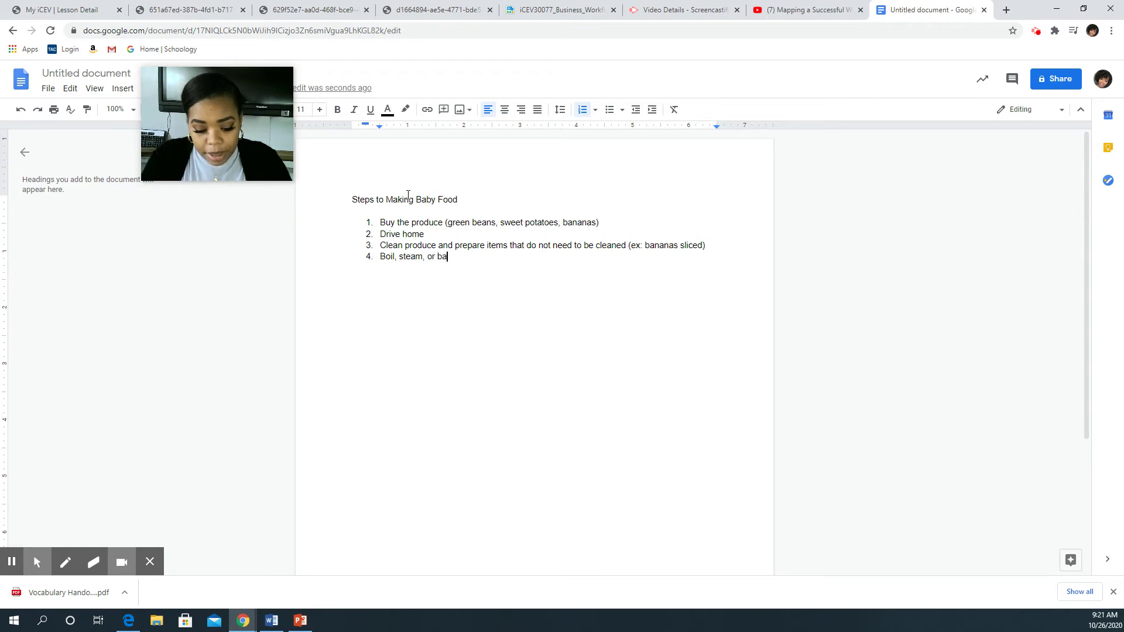
type("ke produce")
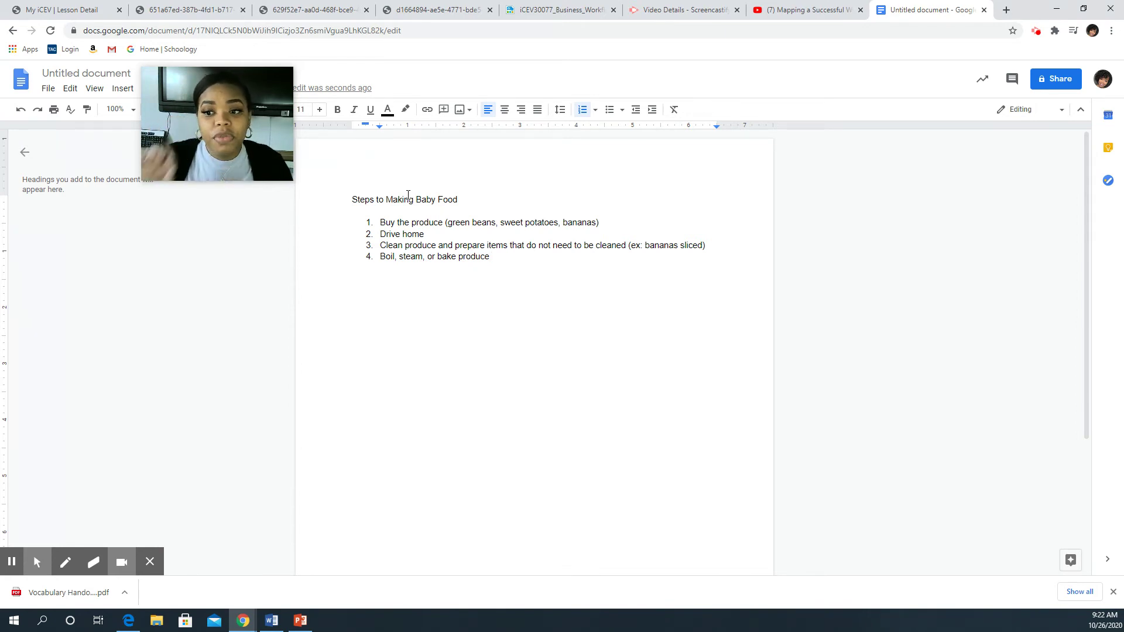
type(".")
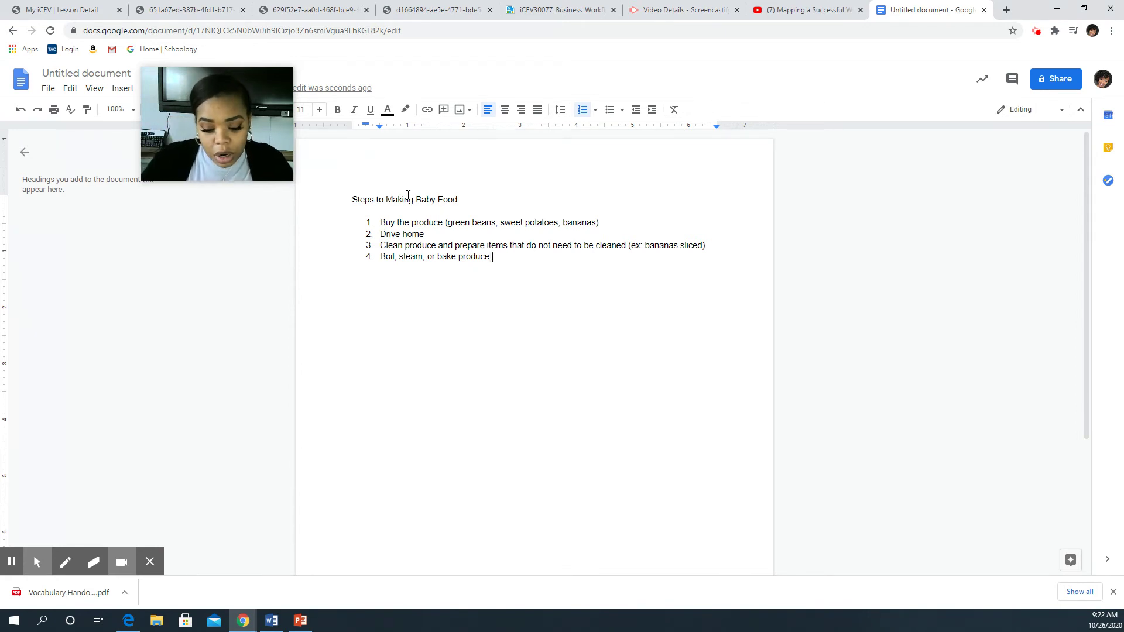
key("Return")
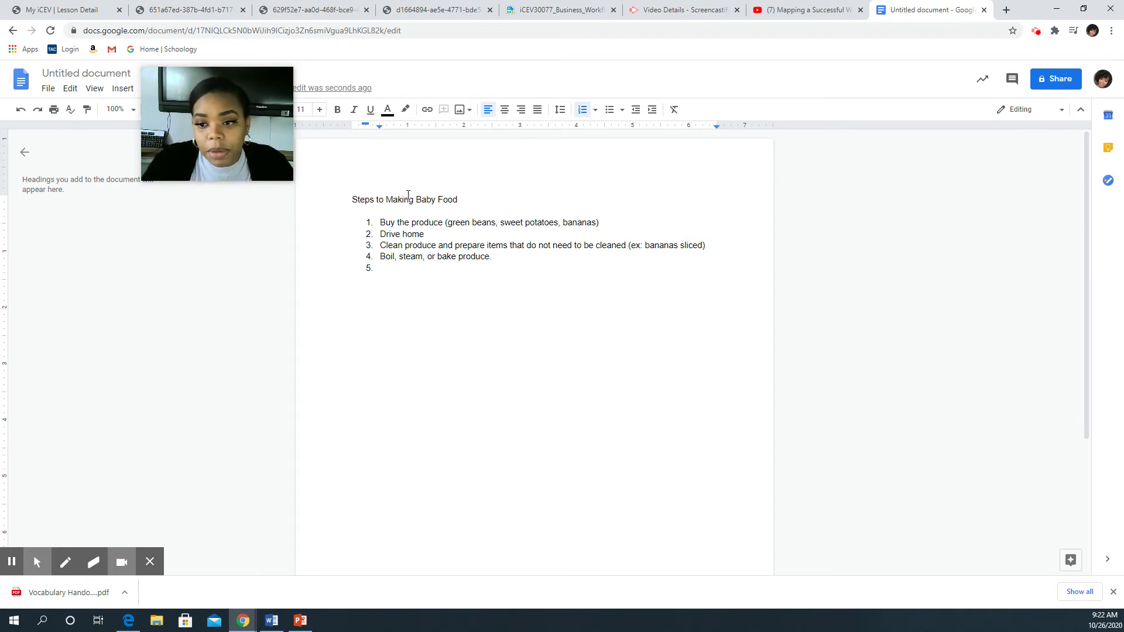
Step: Insert step 4 'Get pans, pots, baking sheets ready (include boiling water, cutting on oven)'
left_click(721, 248)
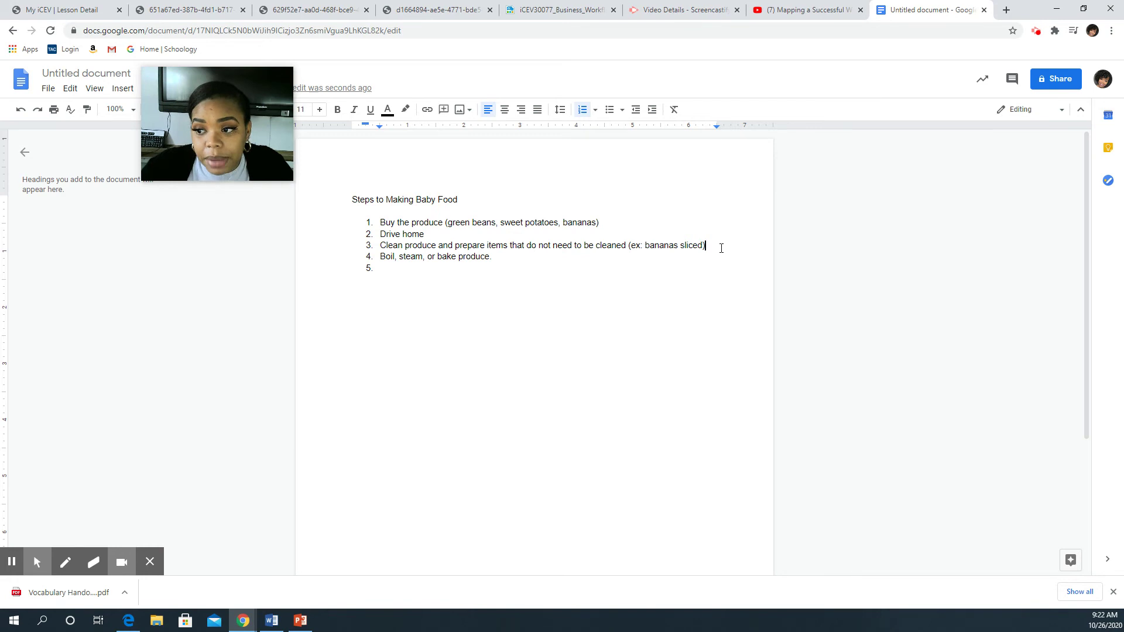
key("Return")
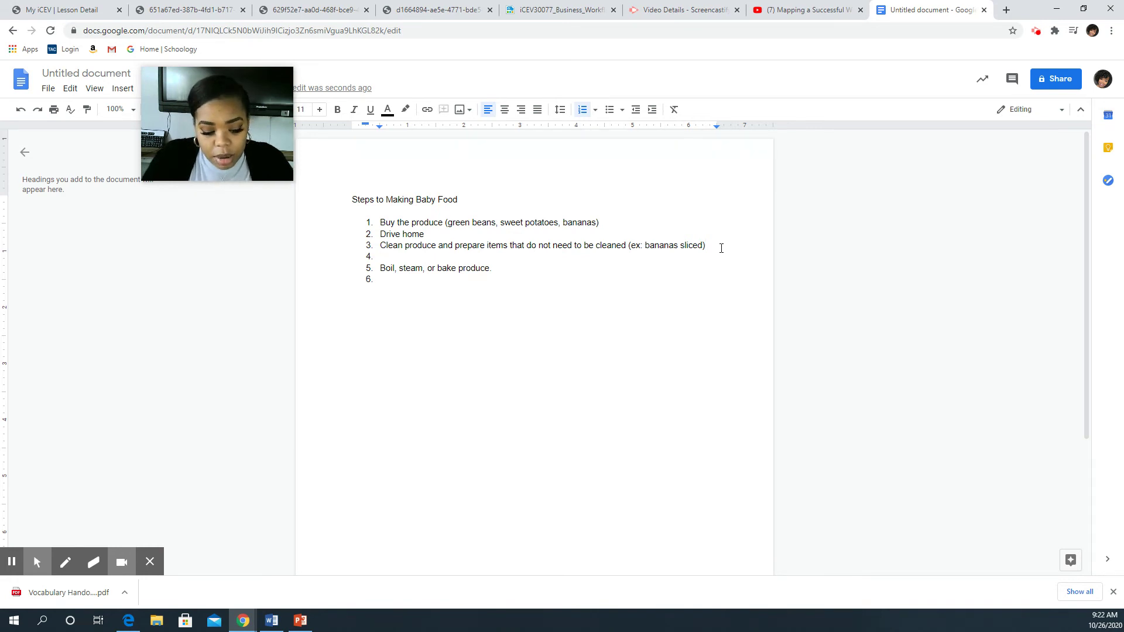
type("Get pa")
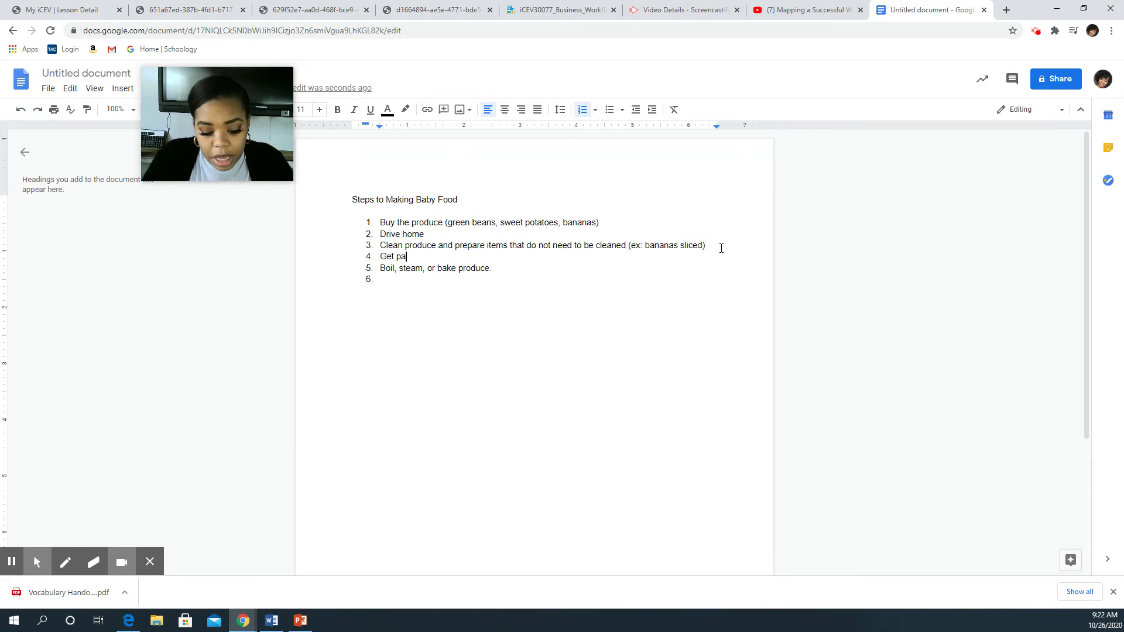
type("ns, pots, bak")
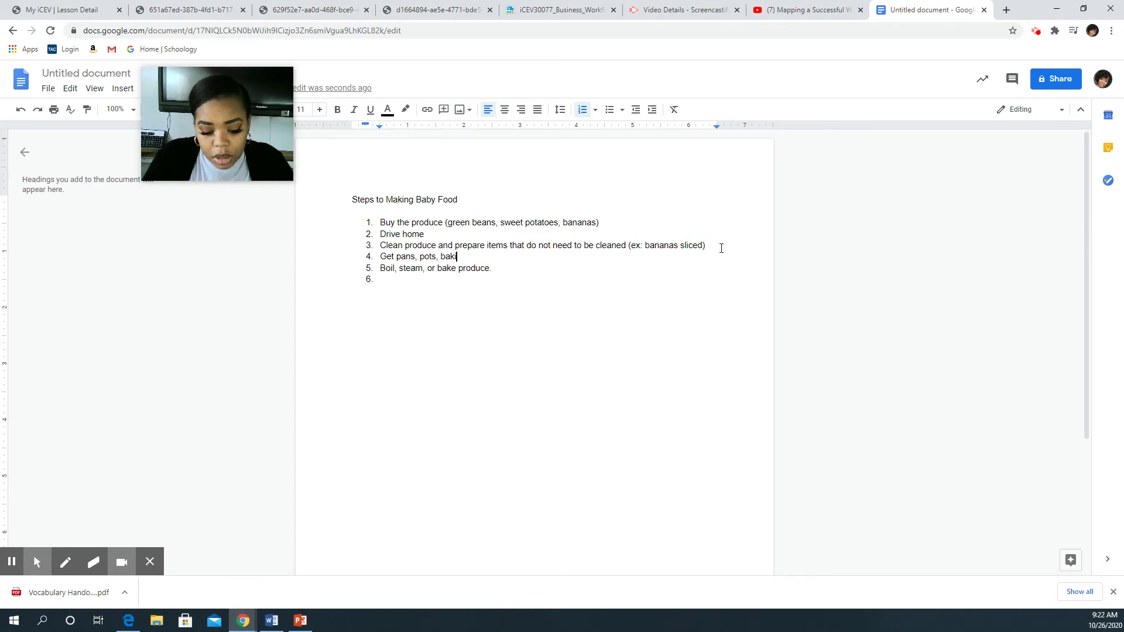
type("ing sheets for")
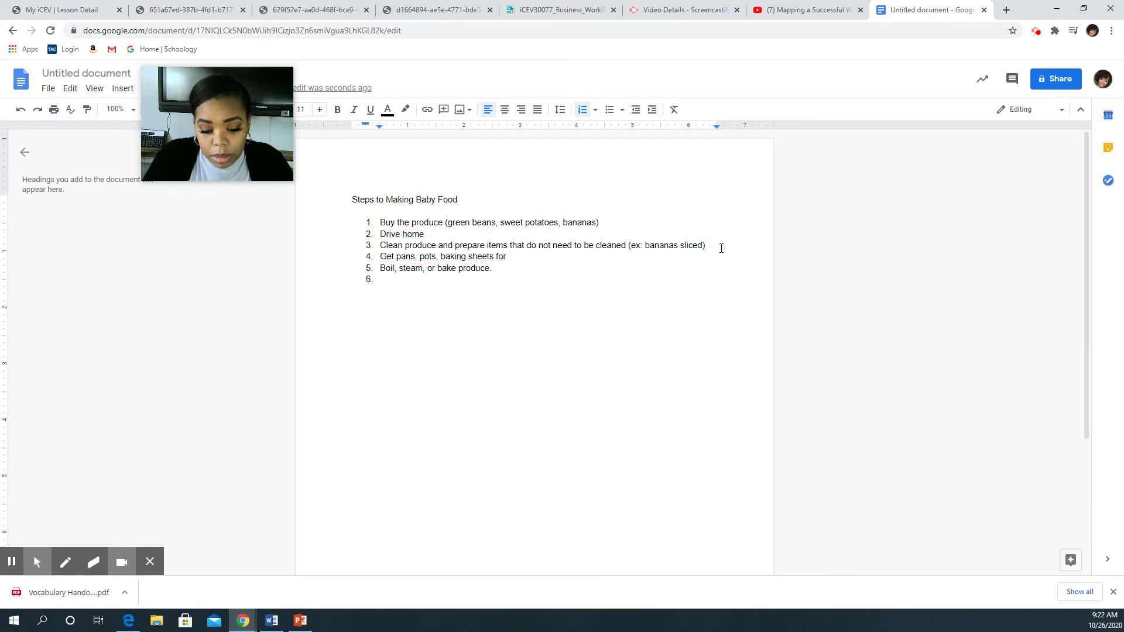
key("BackSpace")
key("BackSpace")
key("BackSpace")
type("ready")
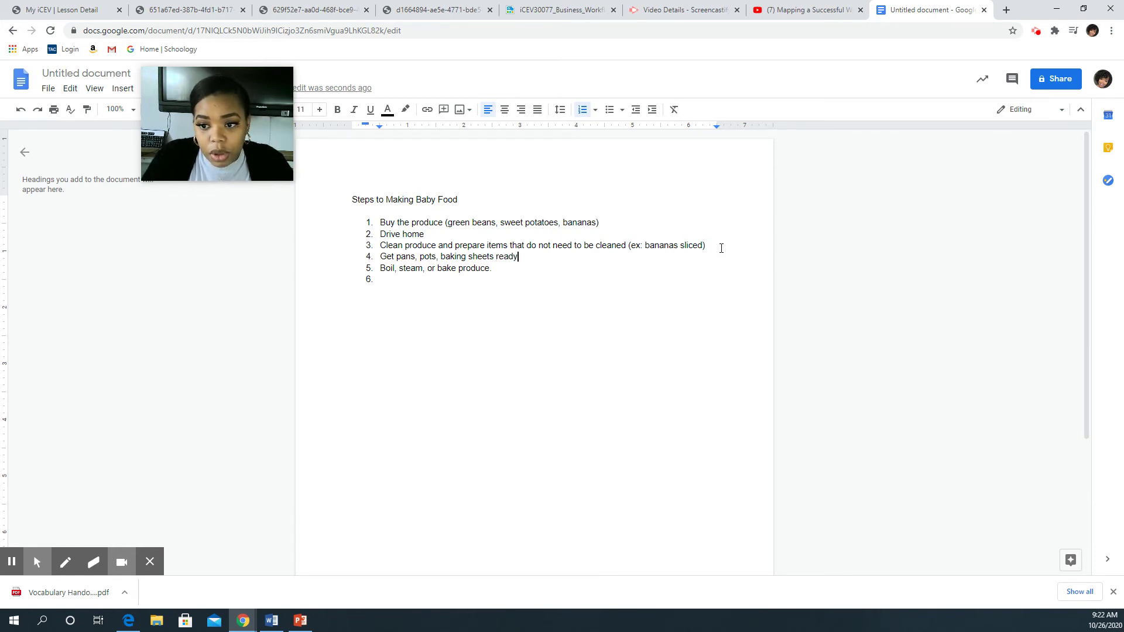
type(" (include")
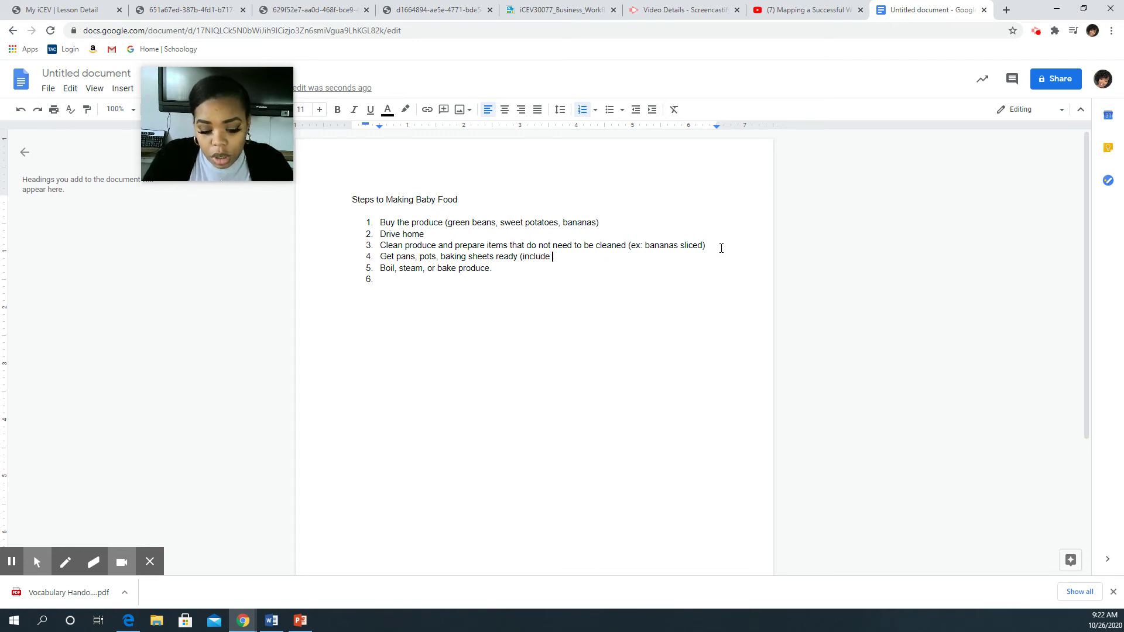
type(" boiling w")
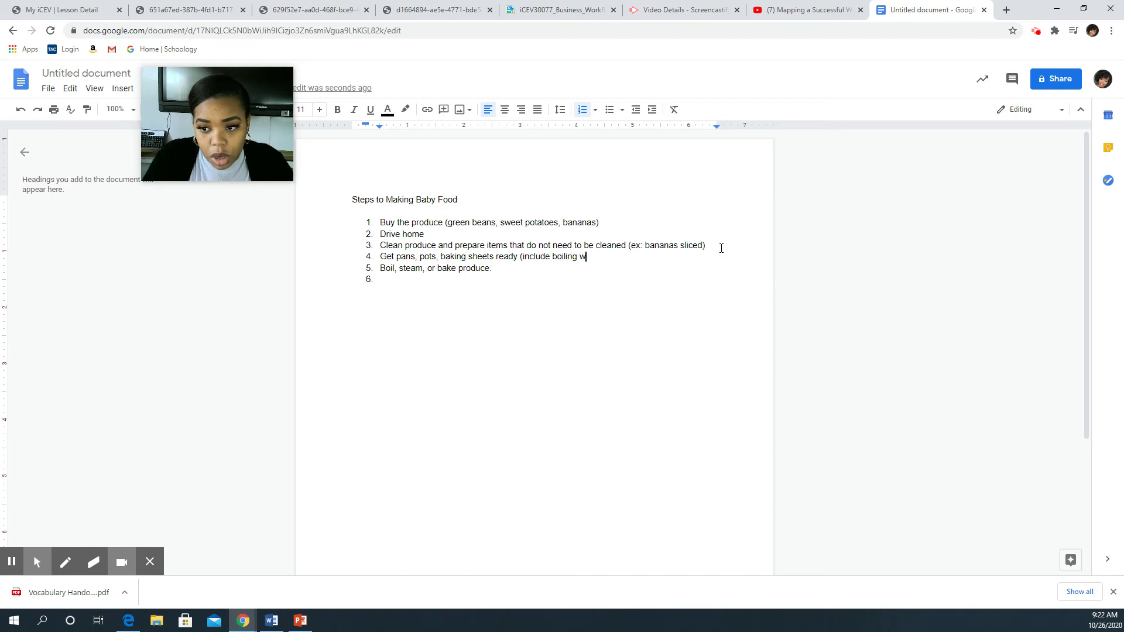
type("ater")
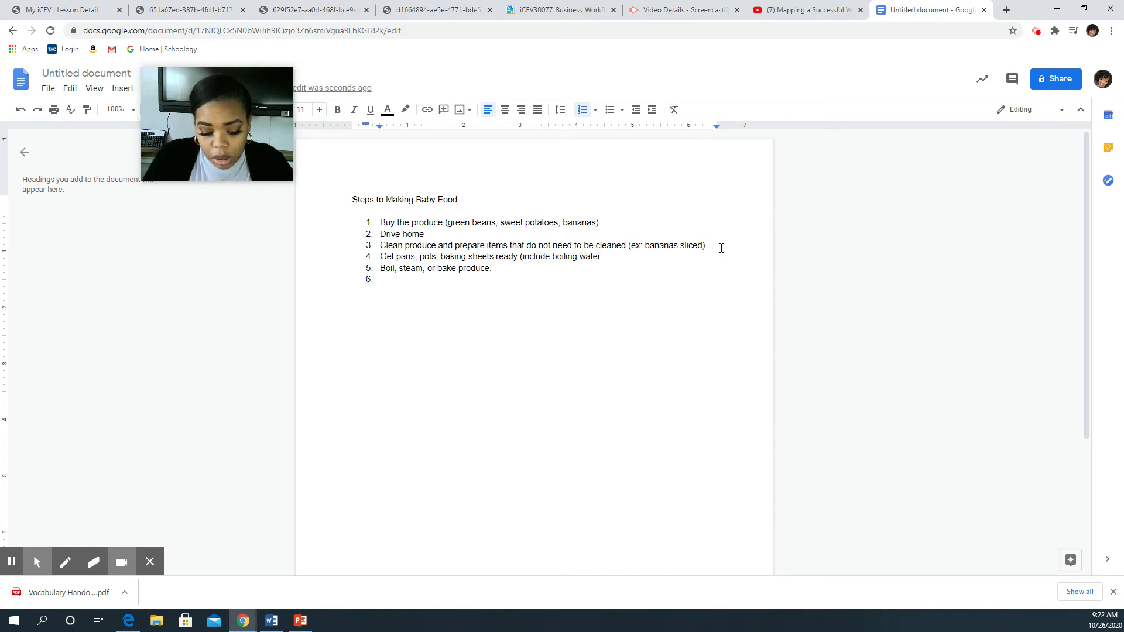
type(", cutting on")
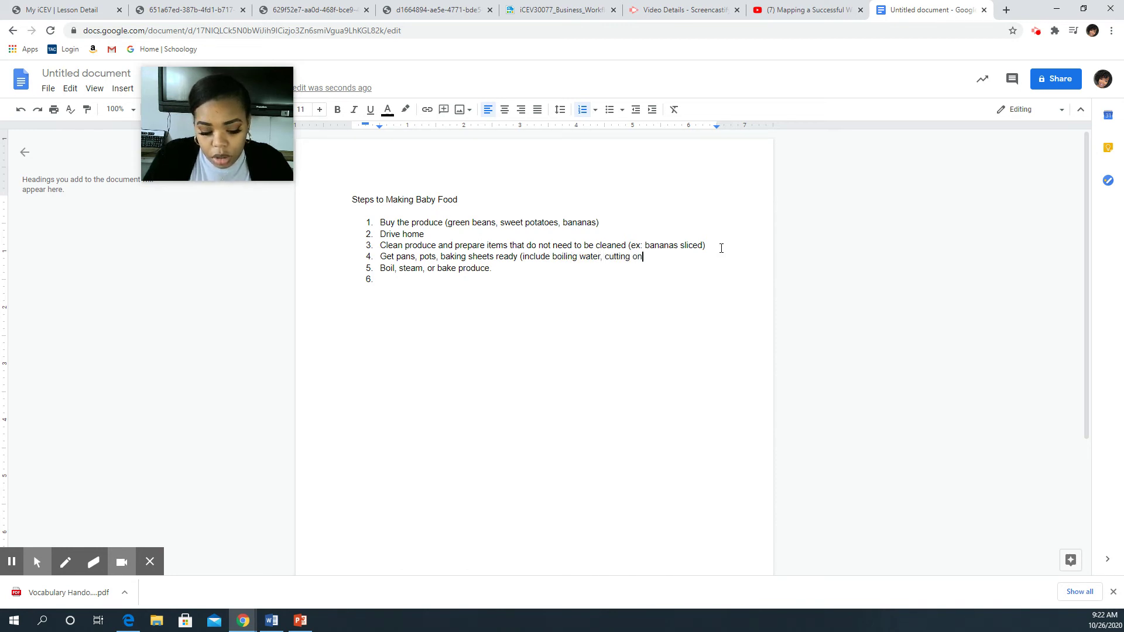
type(" oven)")
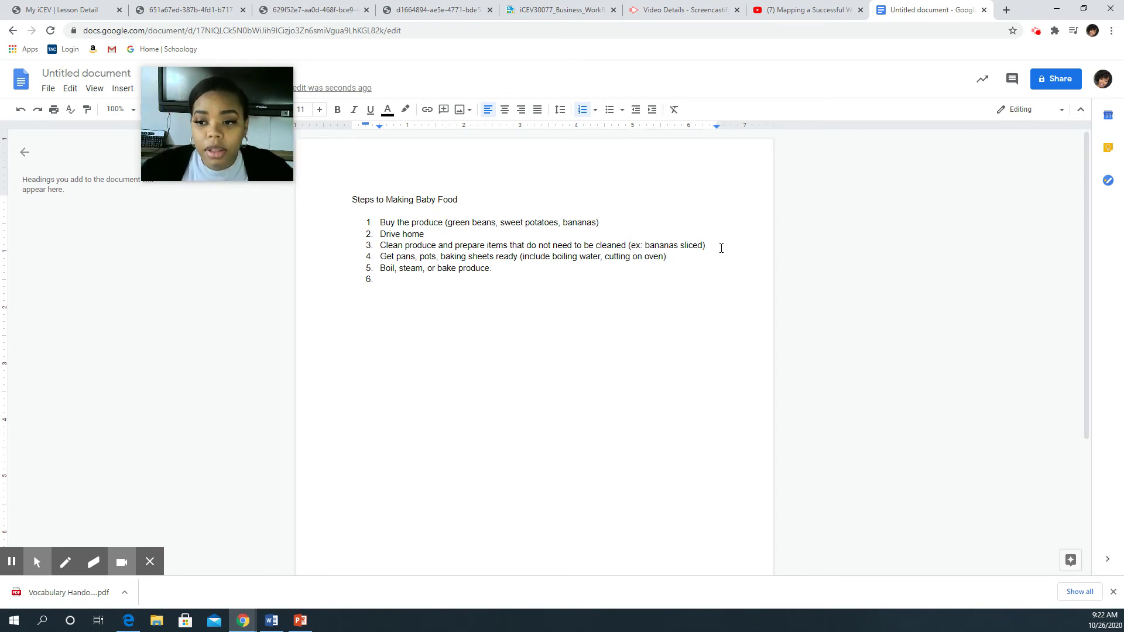
left_click(421, 281)
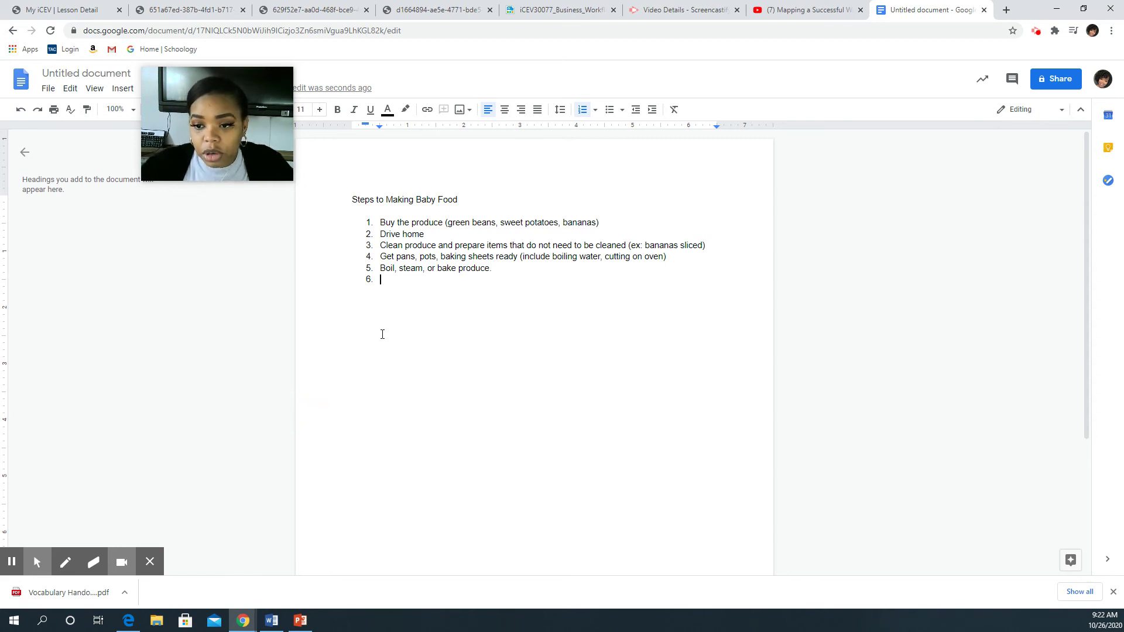
Step: End the list and add the plain note '(Skip step 1 if produce is already in pantry, or at home)'
key("Return")
key("Return")
key("Return")
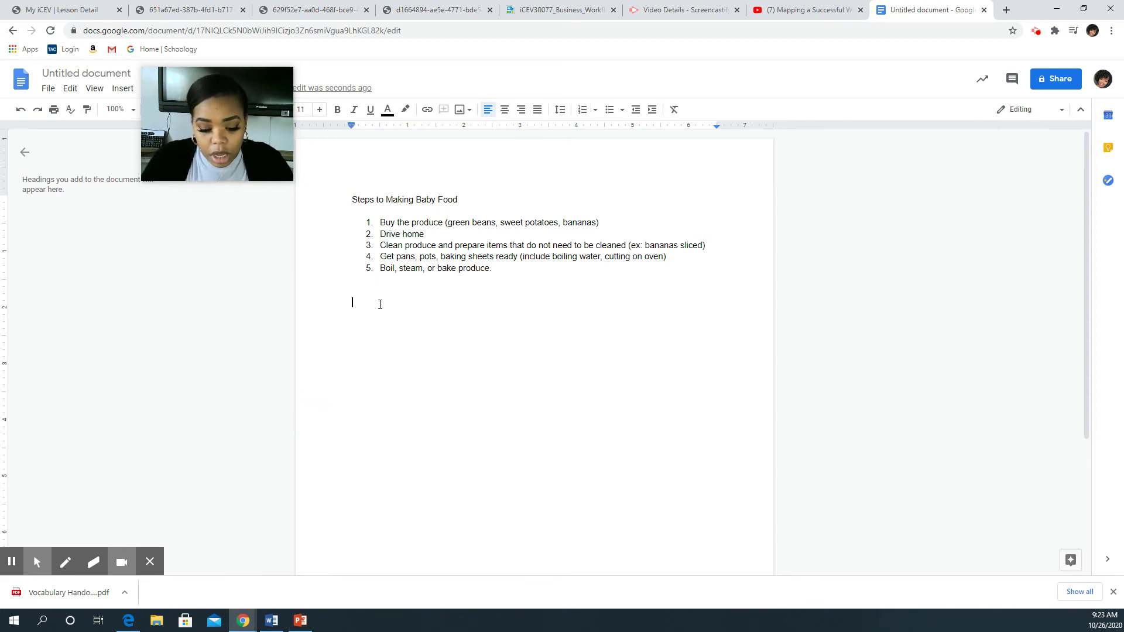
type("(Skip ste")
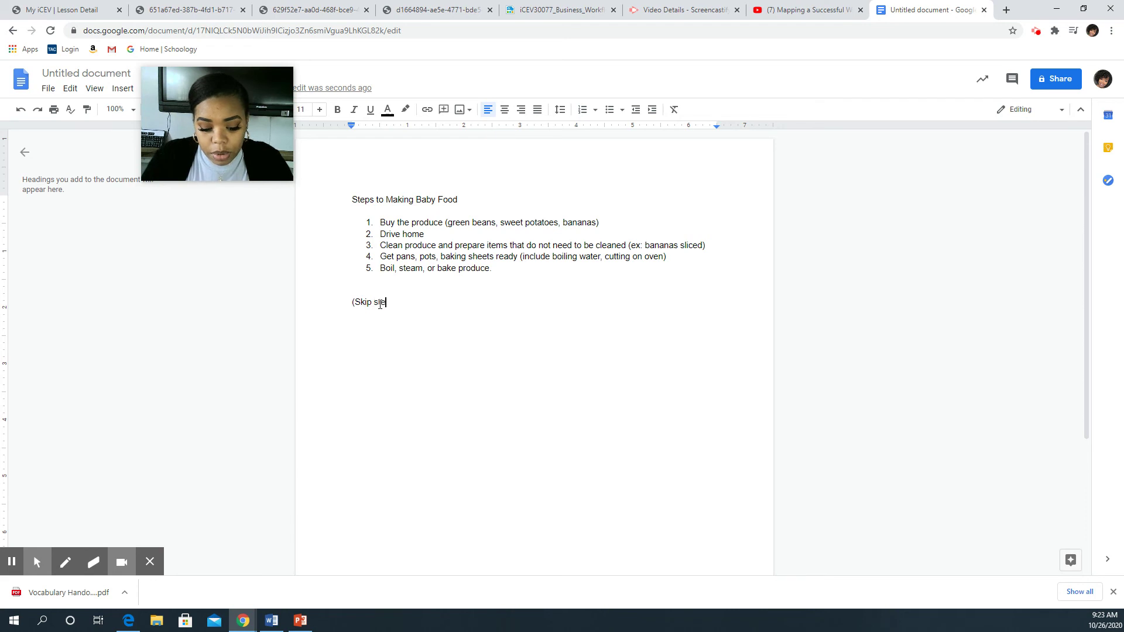
type("p 1 if produc")
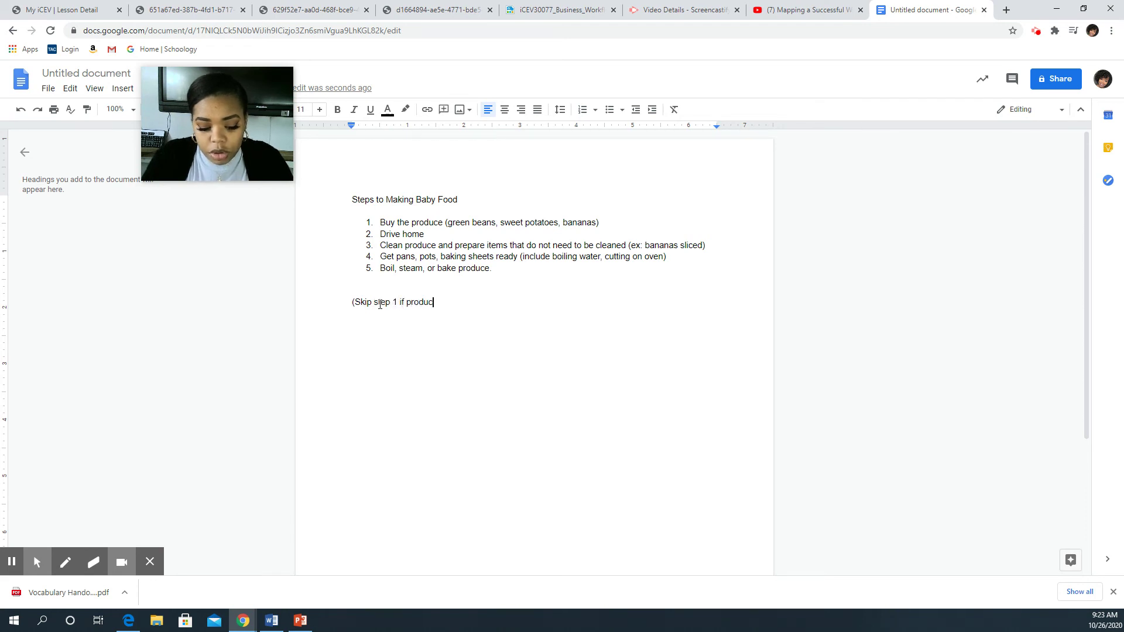
type("e is alread")
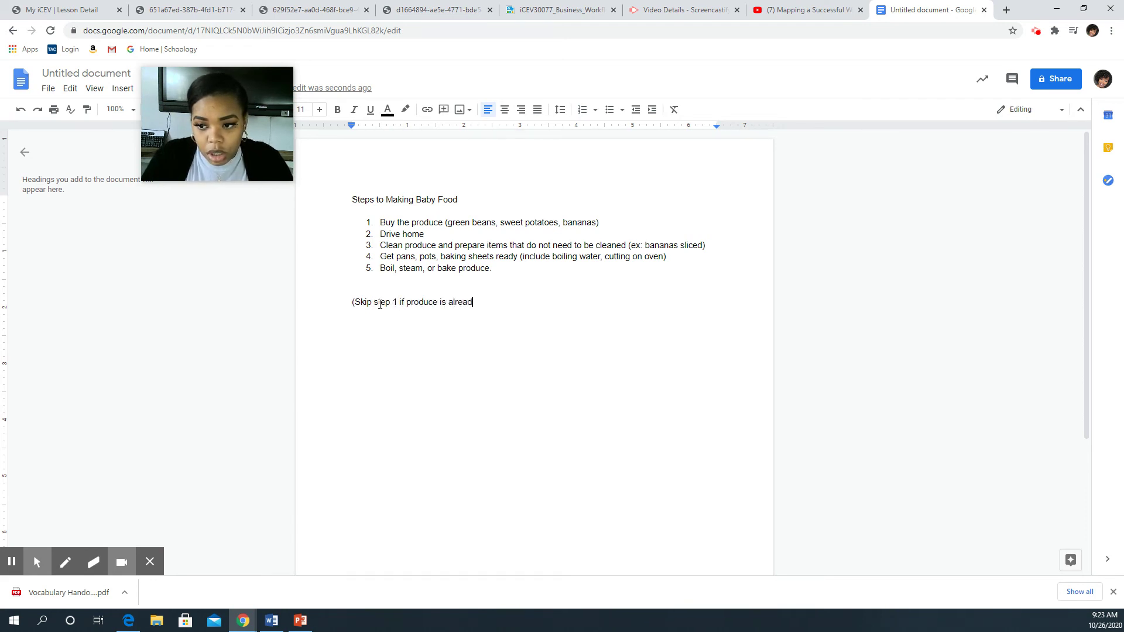
type("y in party")
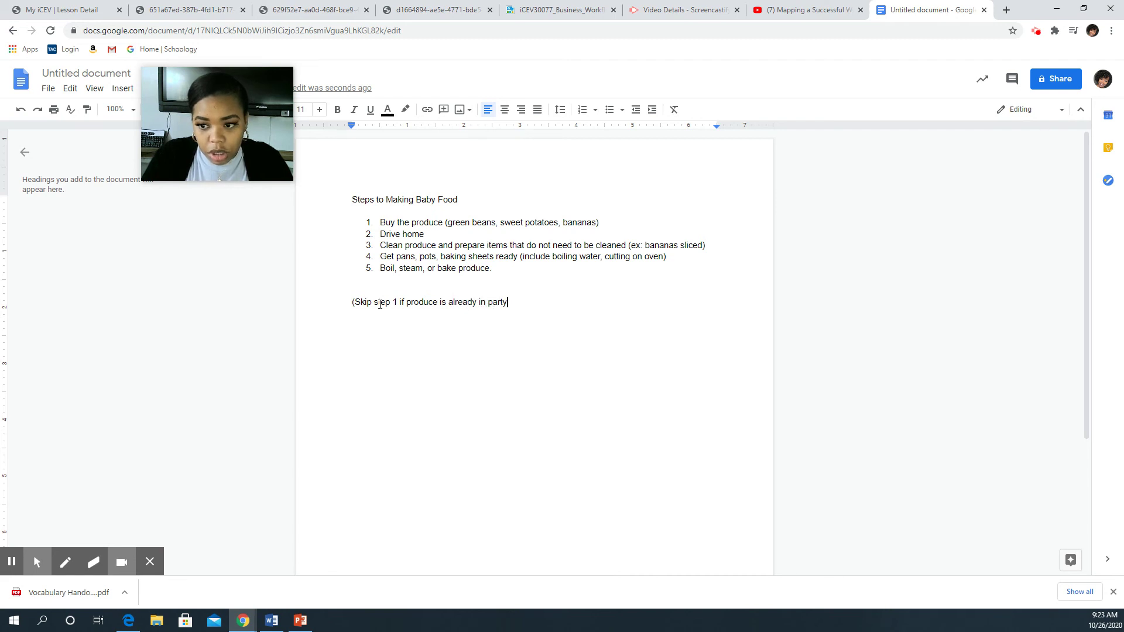
key("BackSpace")
key("BackSpace")
type("ntry, or at home)")
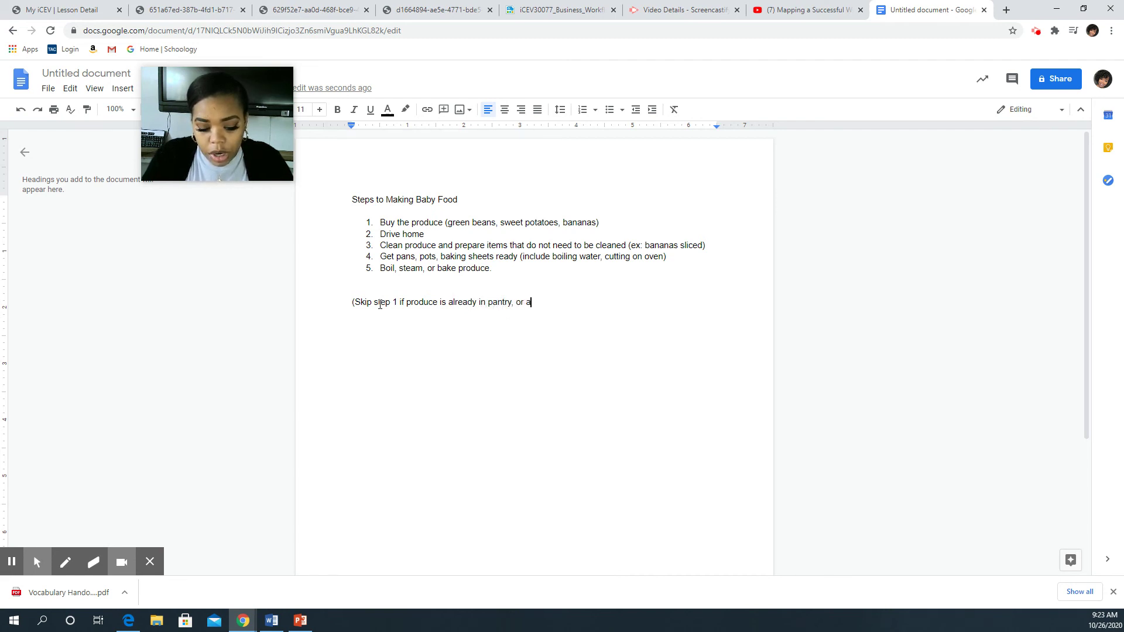